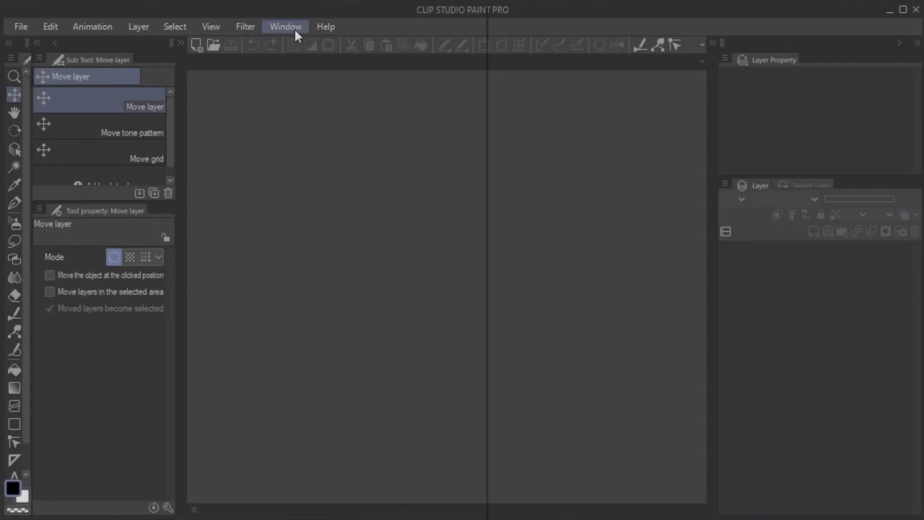
Show the Align/Distribute palette and enlarge it until all of its options fit.
left_click(293, 28)
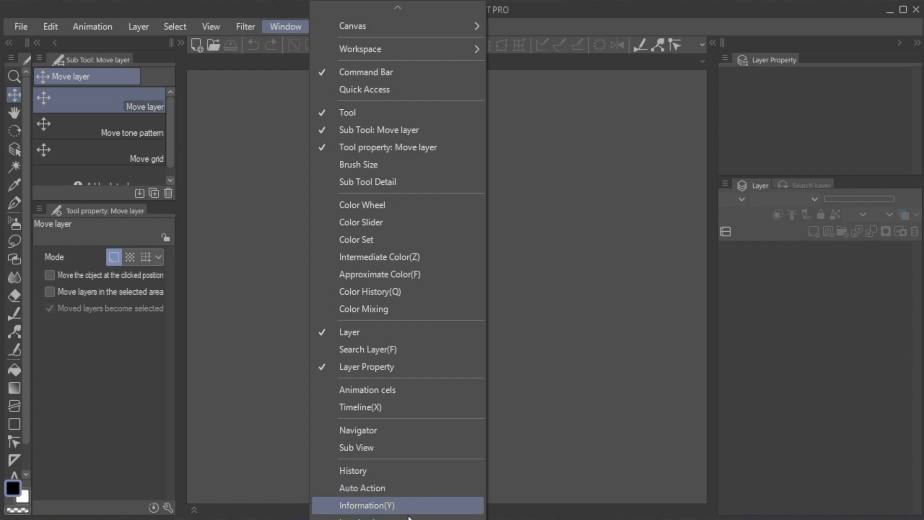
mouse_move(409, 518)
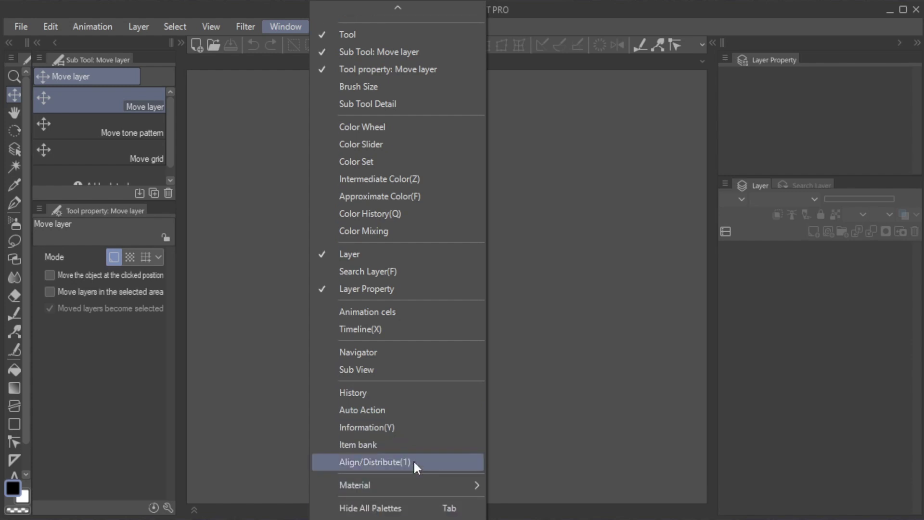
left_click(413, 460)
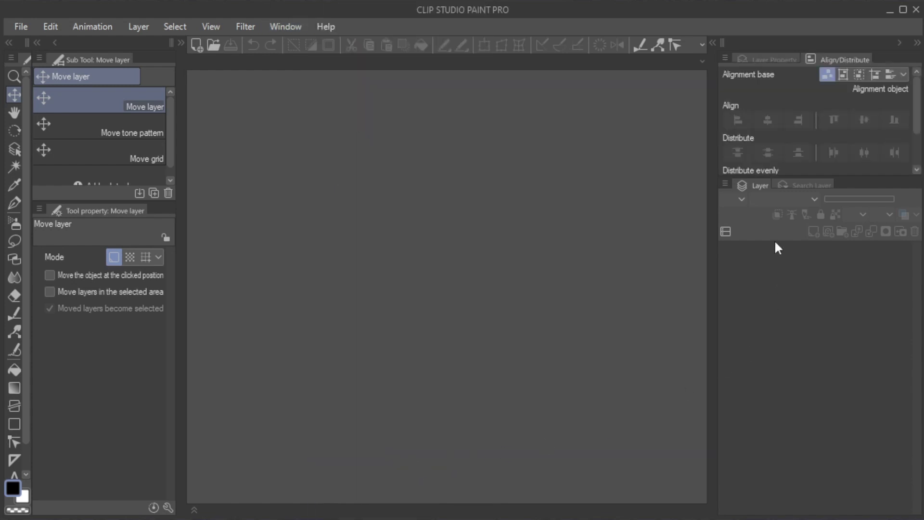
left_click_drag(780, 174, 780, 251)
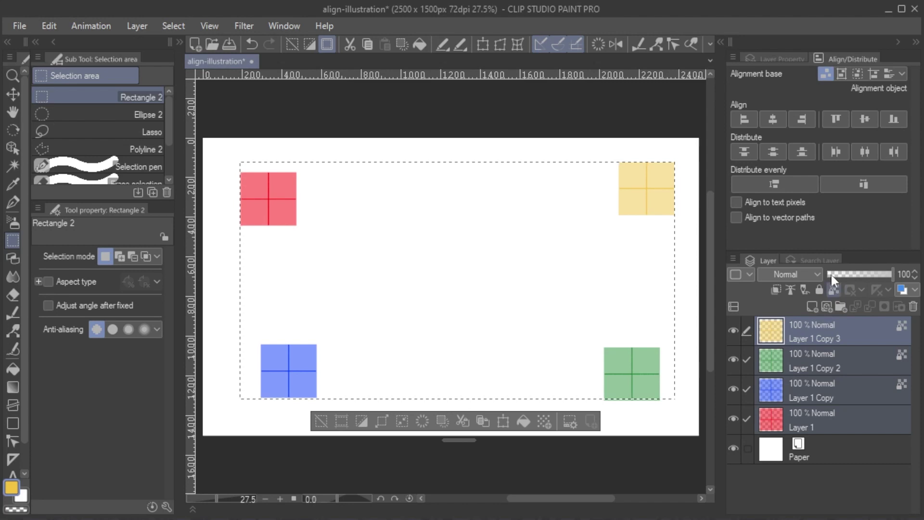
Align the four selected squares to their right edges, outline the stacked squares with a rectangular selection, and align their bottom edges.
left_click(807, 117)
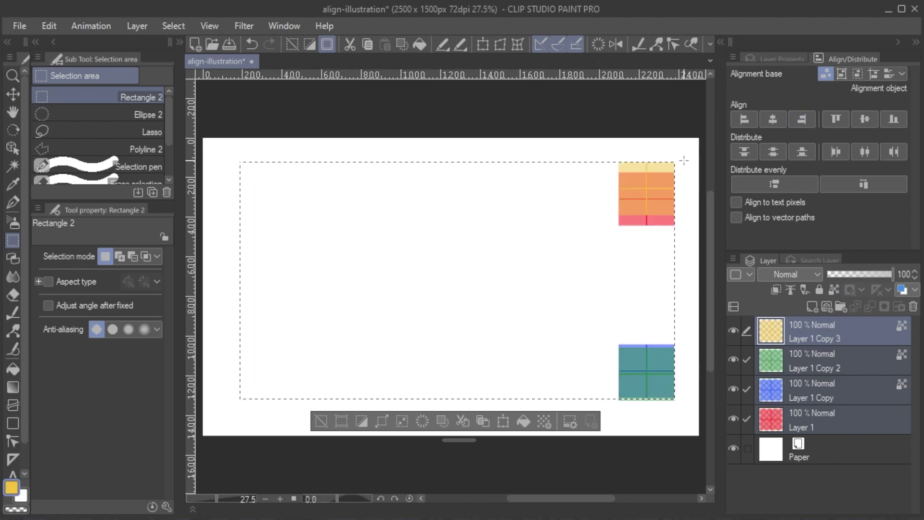
key("ctrl+d")
left_click_drag(675, 161, 619, 399)
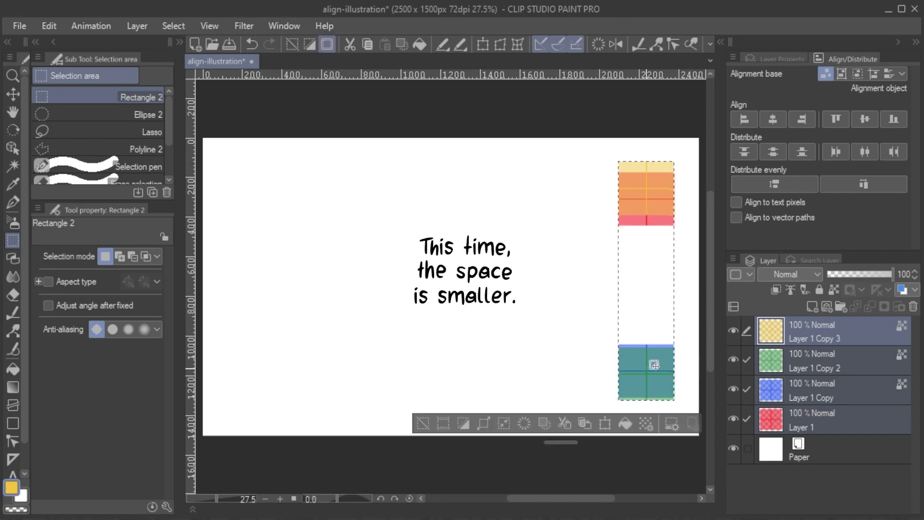
left_click(893, 120)
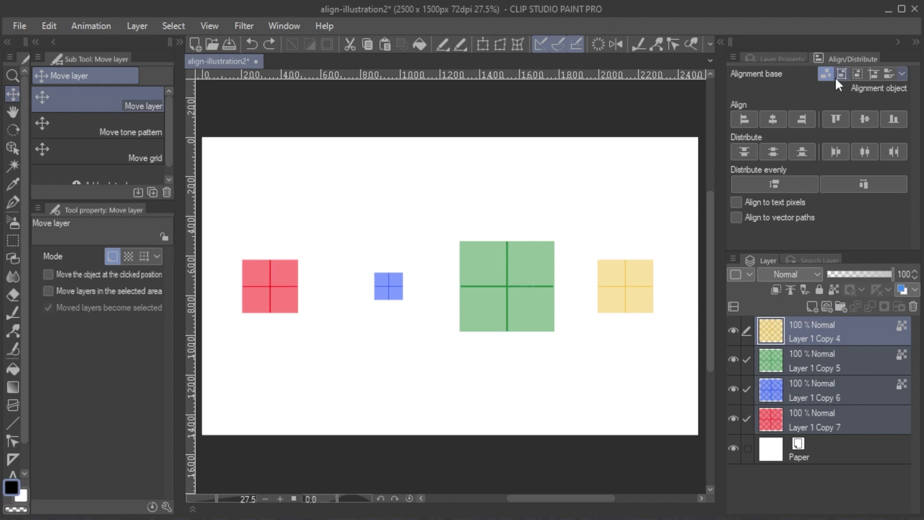
Use Canvas as the alignment base and align the four squares to its bottom edge, then to its vertical center.
left_click(840, 76)
left_click(898, 120)
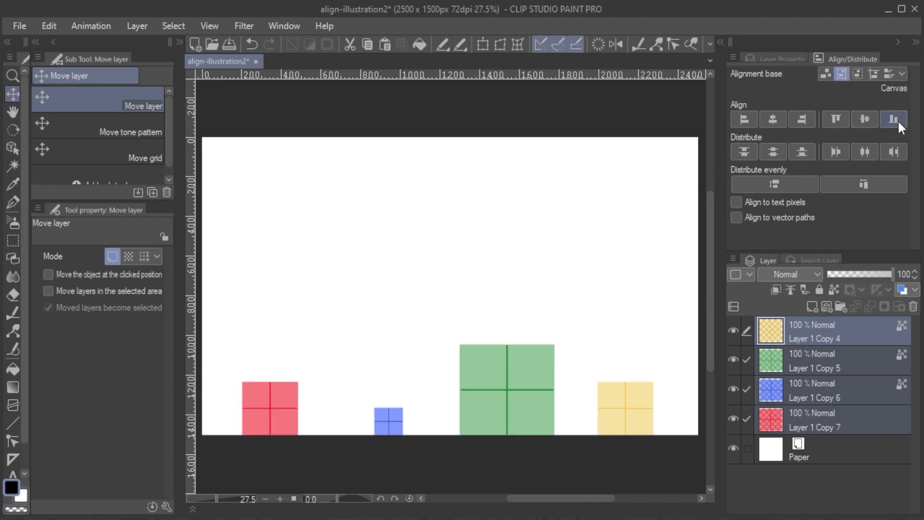
left_click(866, 118)
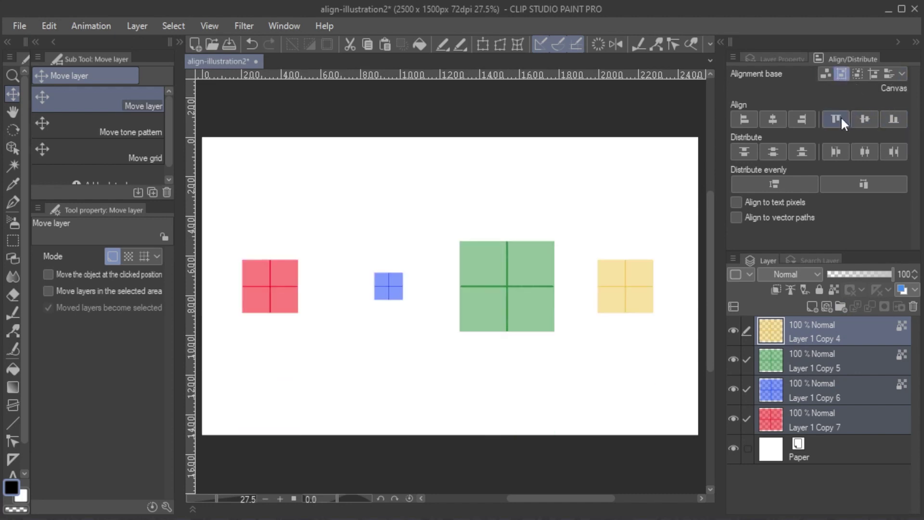
With Selection area as the alignment base, draw a rectangular selection around the blue and green squares and align all squares to its bottom, then top.
left_click(857, 74)
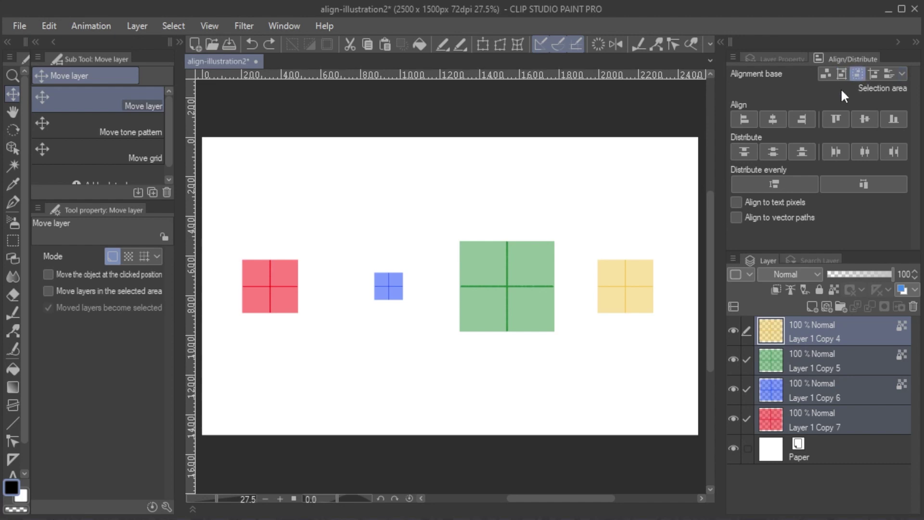
left_click(10, 239)
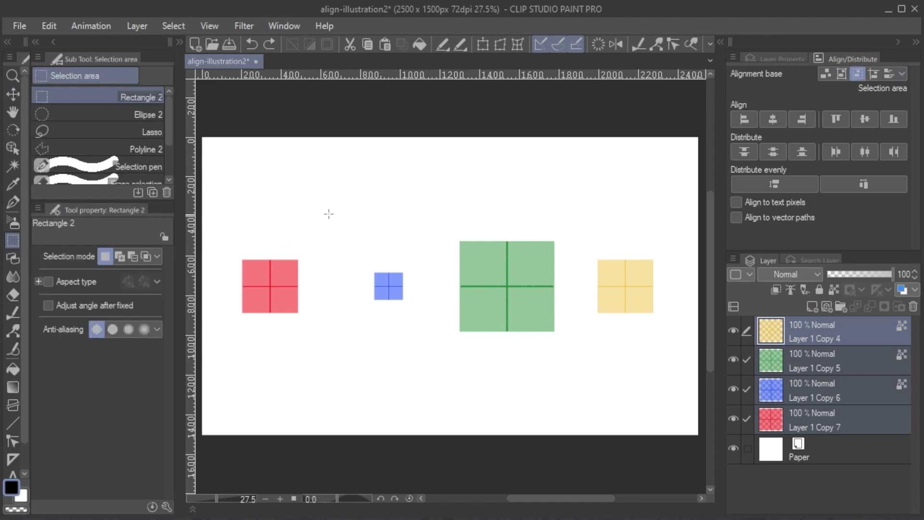
left_click_drag(316, 170, 575, 405)
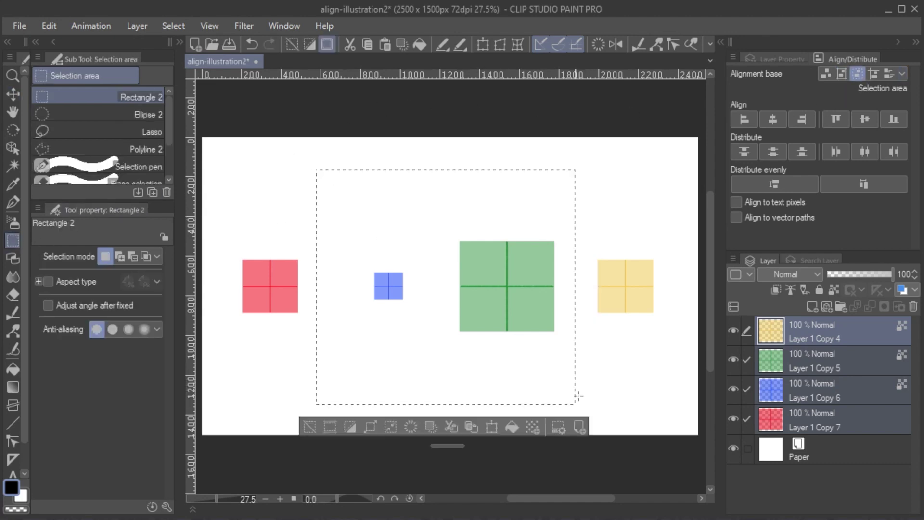
left_click(896, 119)
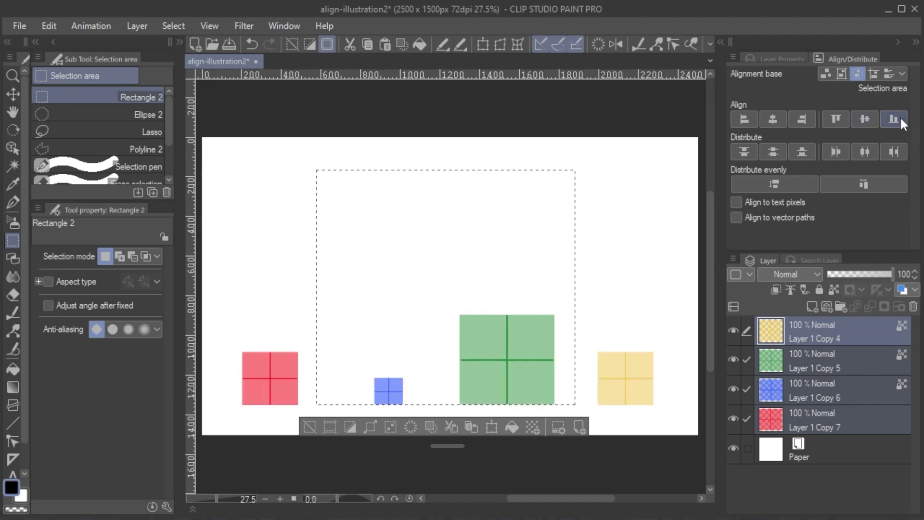
left_click(838, 119)
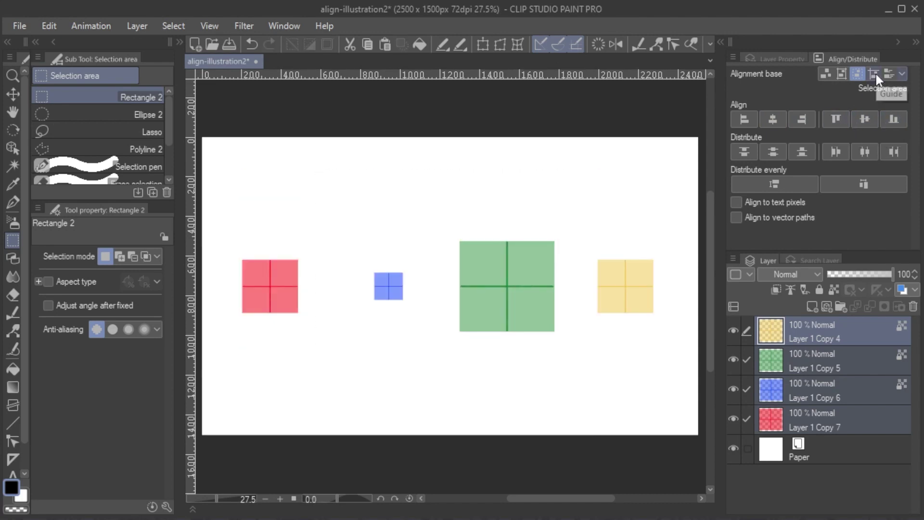
Use Guide as the alignment base and add two horizontal guides, one above and one below the squares.
left_click(876, 74)
left_click(874, 73)
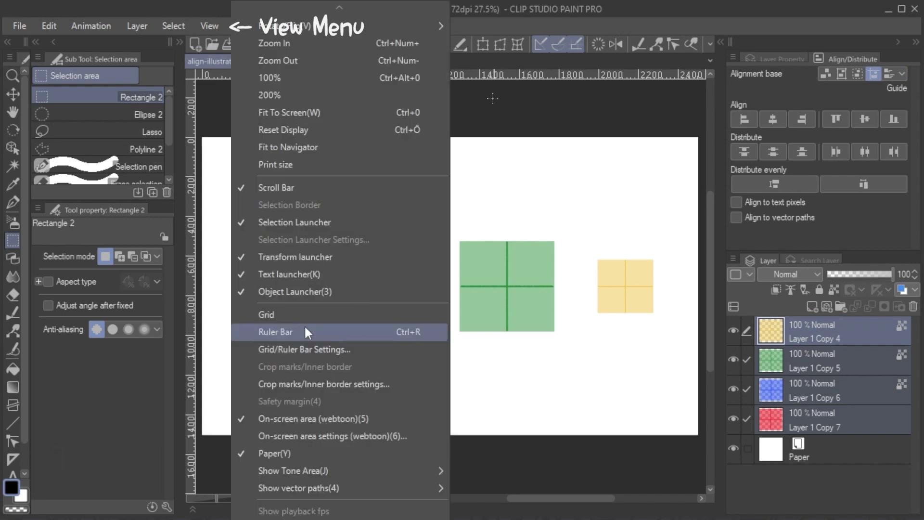
key("Escape")
left_click_drag(533, 74, 501, 169)
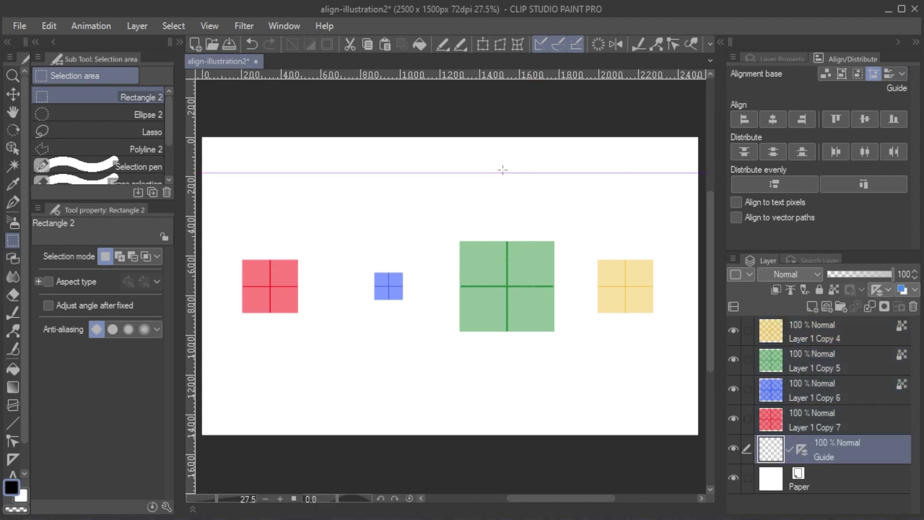
left_click_drag(558, 74, 525, 347)
Move the yellow square below the lower guide and align its top edge to that guide.
key("k")
left_click(620, 304, "ctrl+shift")
left_click_drag(620, 304, 620, 403)
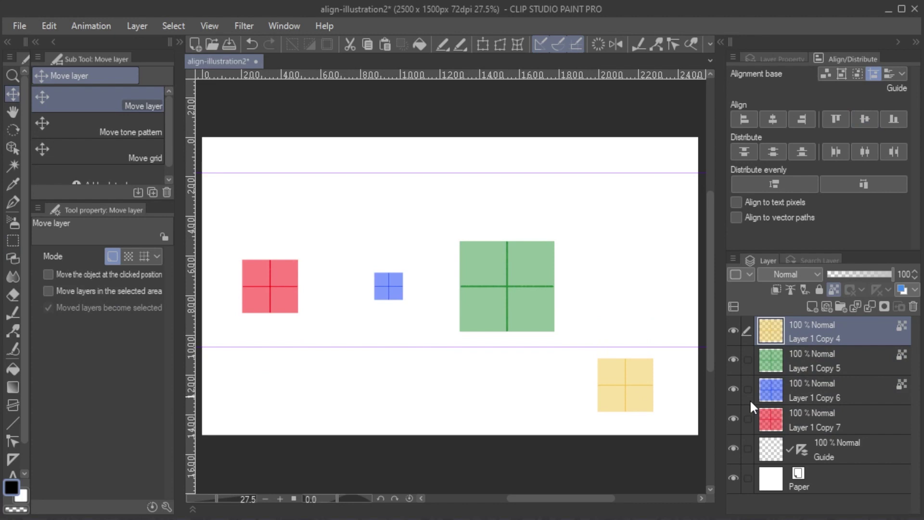
left_click(840, 120)
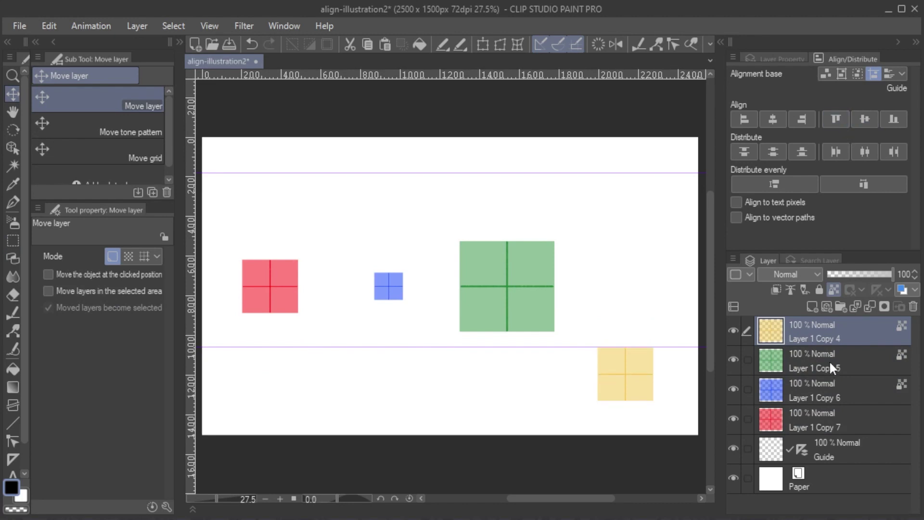
Select the green, blue and red square layers and align their top edges to the upper guide.
left_click(830, 364)
left_click(822, 410, "shift")
left_click(840, 125)
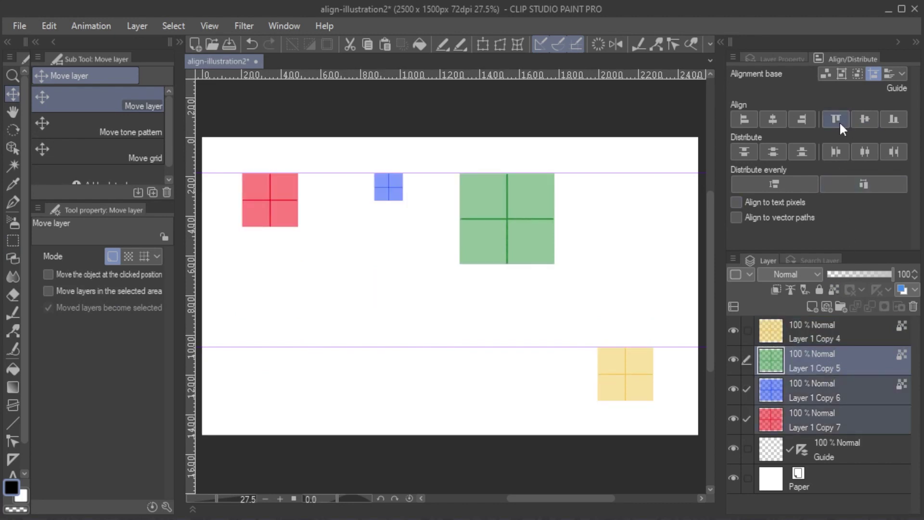
left_click(835, 150)
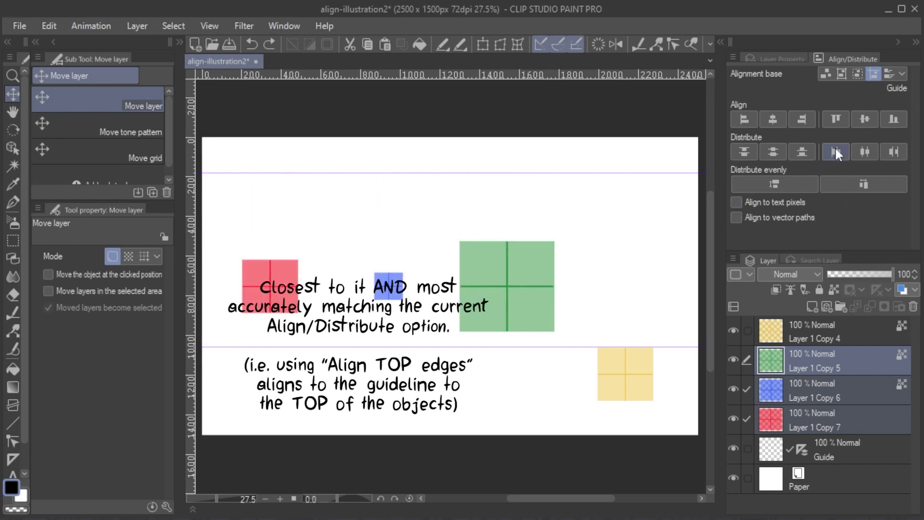
Select all four square layers and align their top edges to the upper guide.
left_click(832, 333)
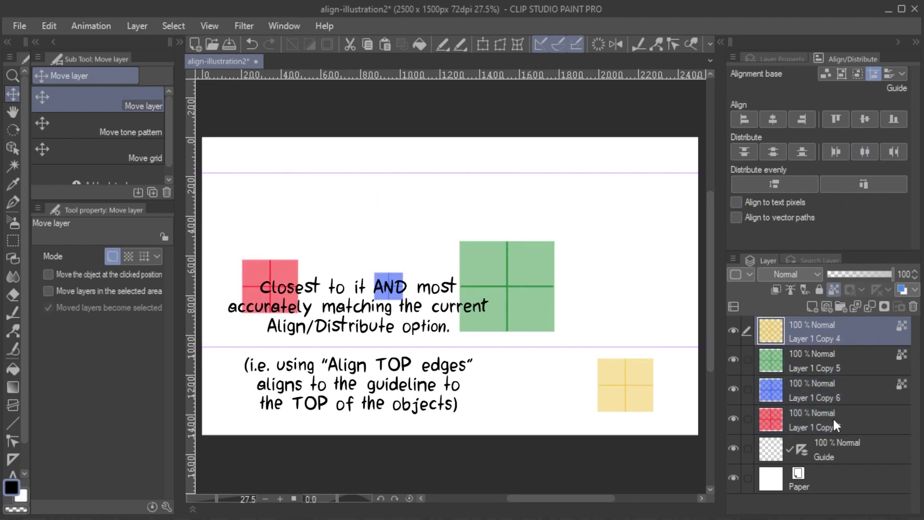
left_click(833, 418, "shift")
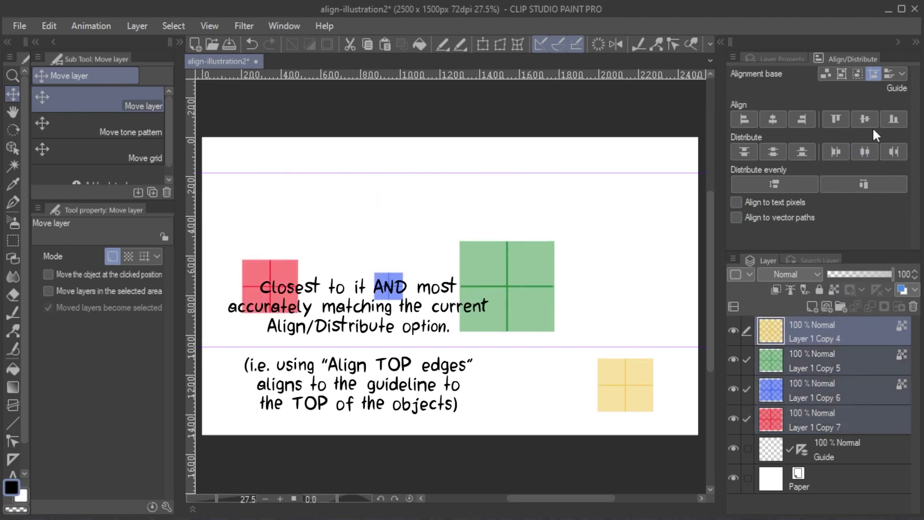
left_click(839, 121)
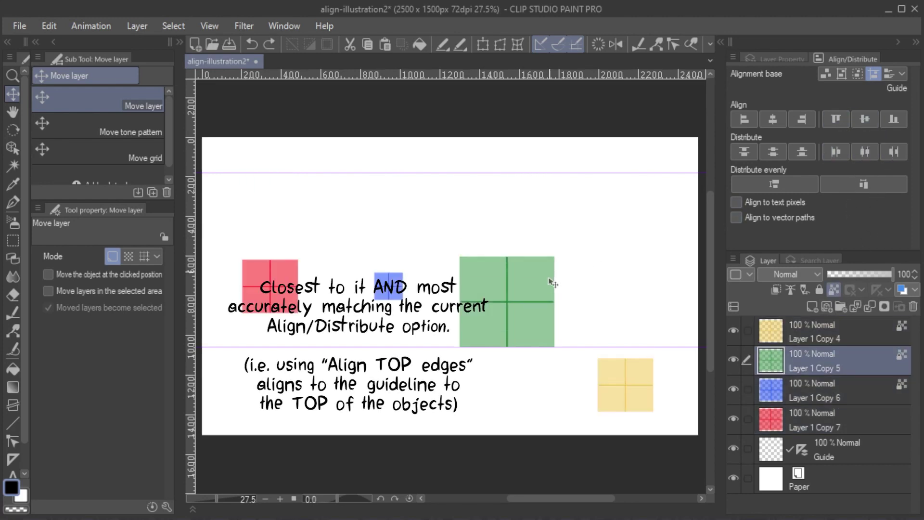
Move the green square across the lower guide and try aligning its top and bottom edges to the guides.
left_click_drag(549, 276, 547, 315)
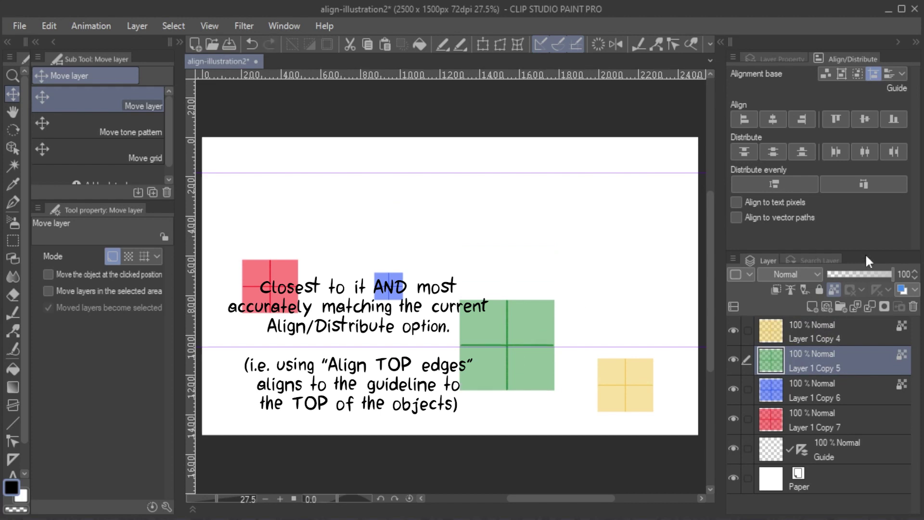
left_click(837, 118)
left_click(894, 119)
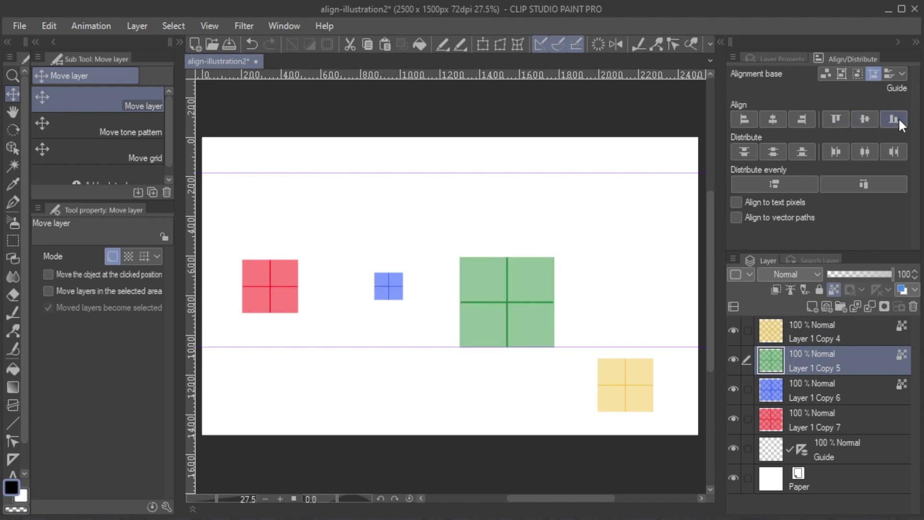
key("ctrl+z")
key("ctrl+y")
left_click_drag(520, 278, 519, 243)
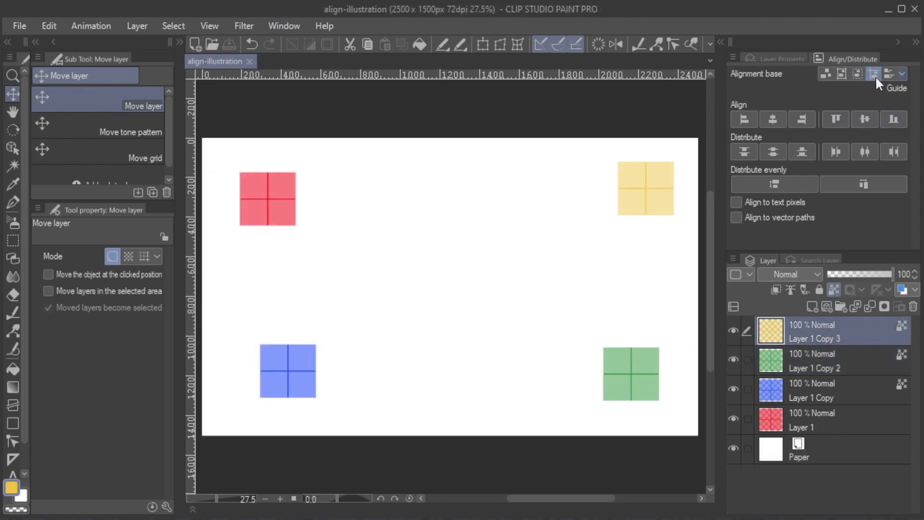
Use Auto as the alignment base, select all four square layers, and draw a rectangular selection spanning the squares.
left_click(888, 74)
left_click(816, 422, "shift")
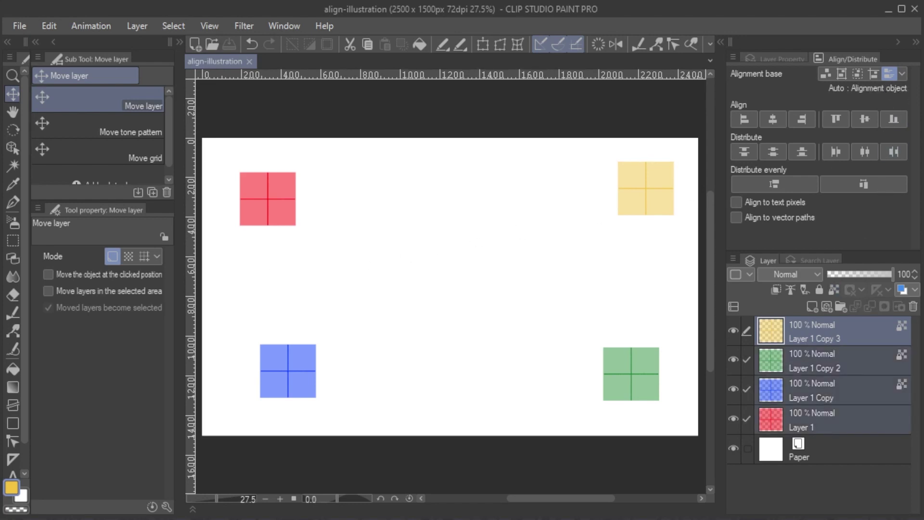
left_click(12, 240)
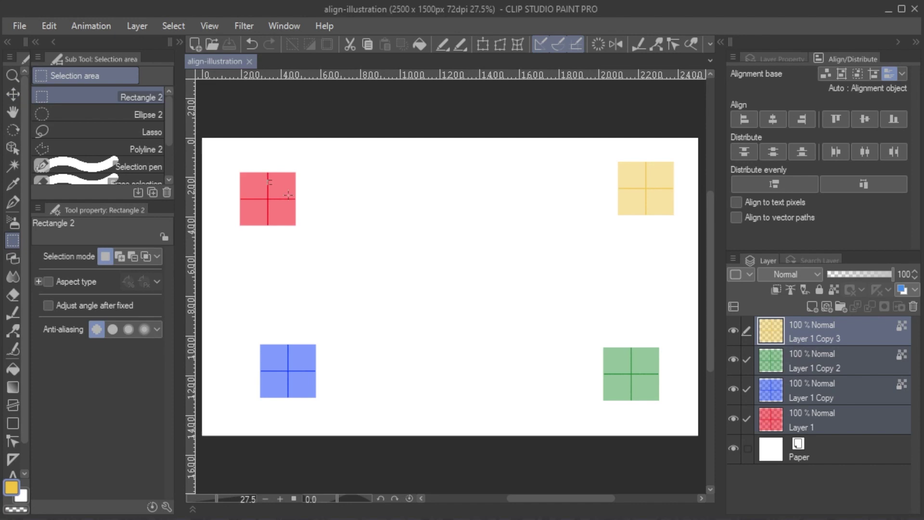
left_click_drag(268, 181, 654, 400)
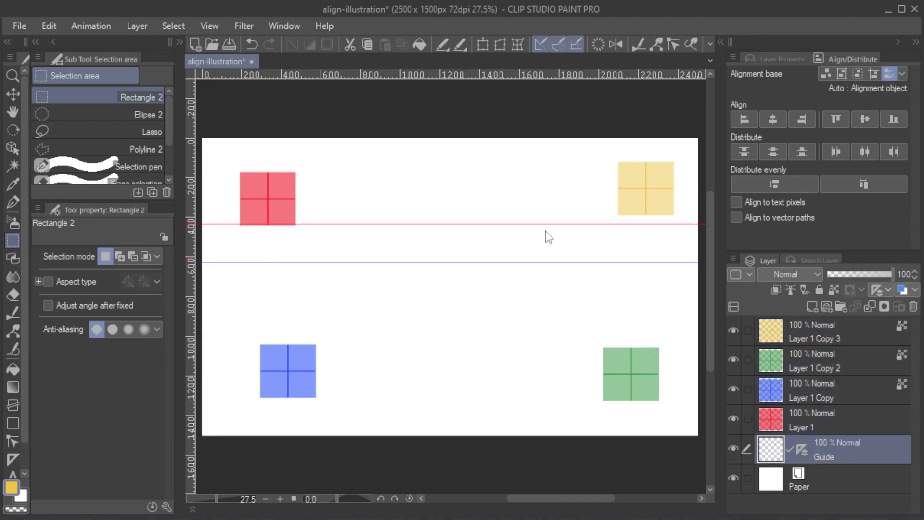
Add two horizontal guides across the middle and lower part of the canvas and reselect the square layers.
left_click_drag(547, 238, 535, 355)
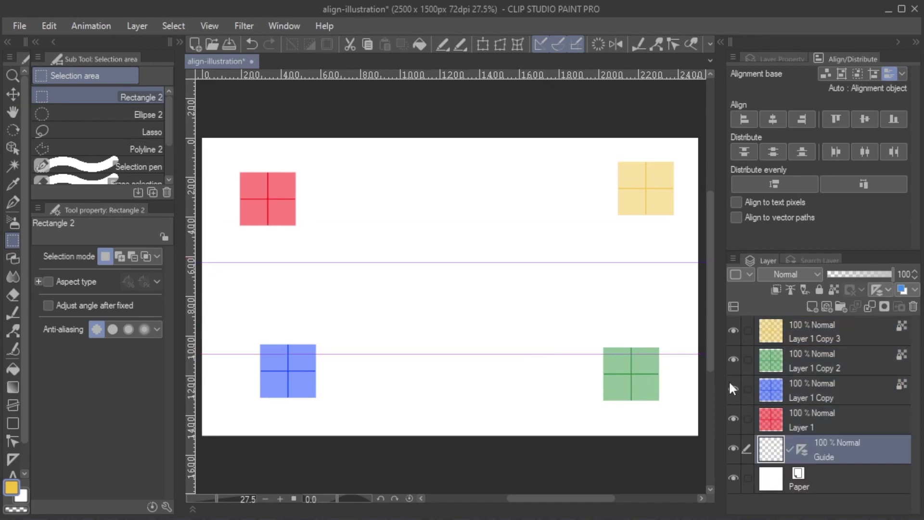
left_click(812, 383)
left_click(828, 357, "ctrl")
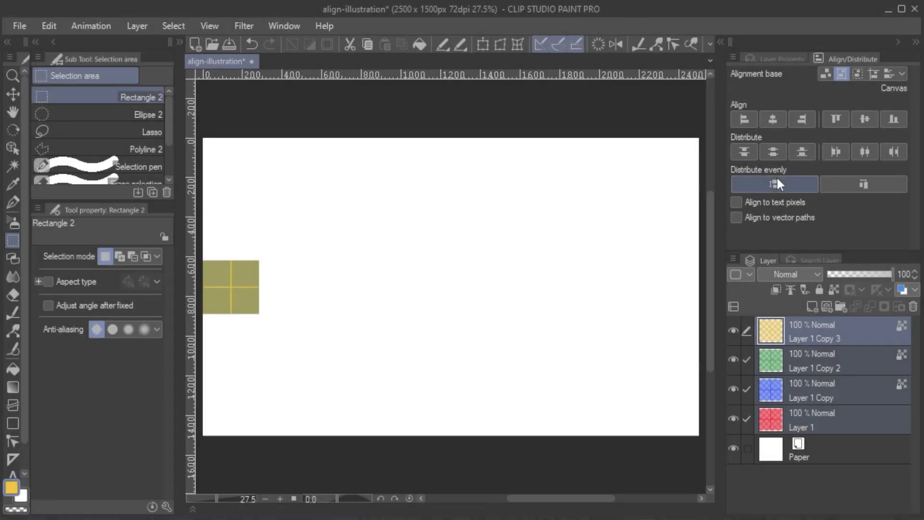
Distribute the four squares evenly in the vertical direction, align them to the canvas's horizontal center and right edge, then distribute them evenly horizontally.
left_click(777, 179)
left_click(782, 120)
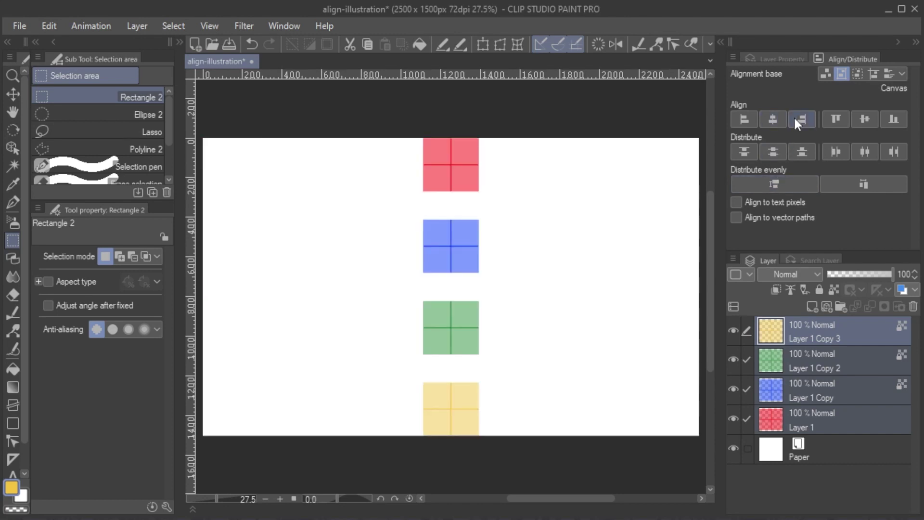
left_click(804, 117)
left_click(874, 182)
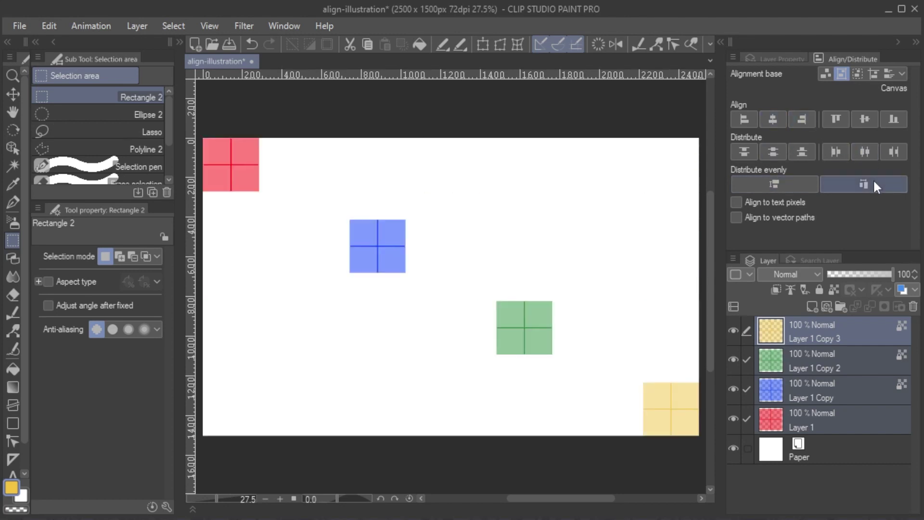
Alternate aligning the squares to the canvas's vertical center with distributing them evenly, first vertically and then horizontally.
left_click(862, 118)
left_click(792, 187)
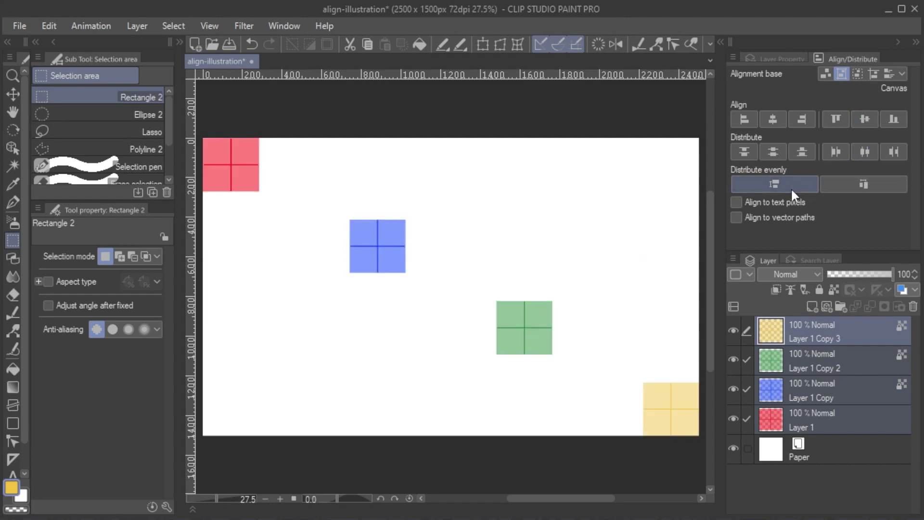
left_click(862, 120)
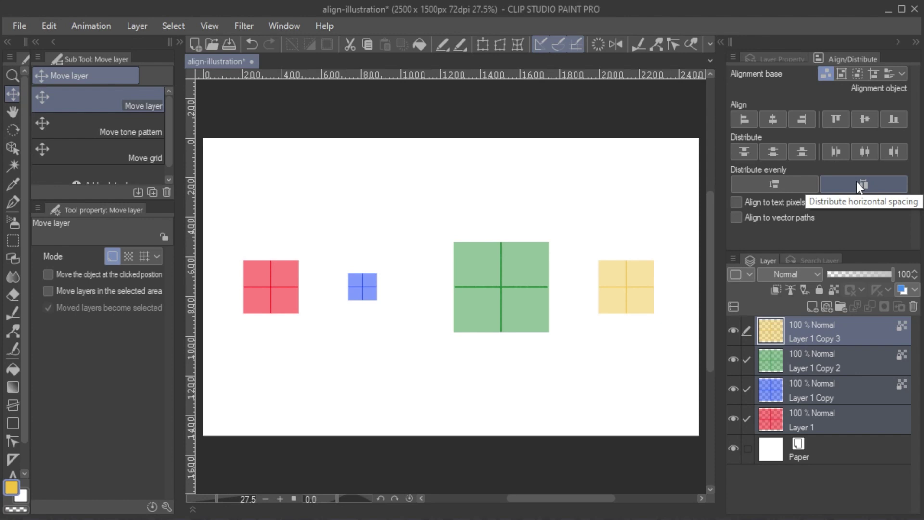
left_click(855, 181)
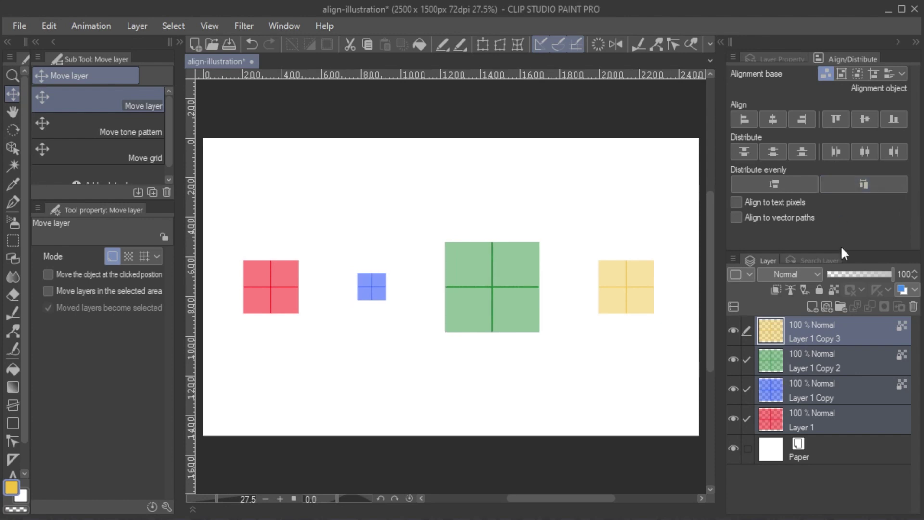
Turn off Align to text pixels for the selected Test and Hello text layers.
left_click(827, 325)
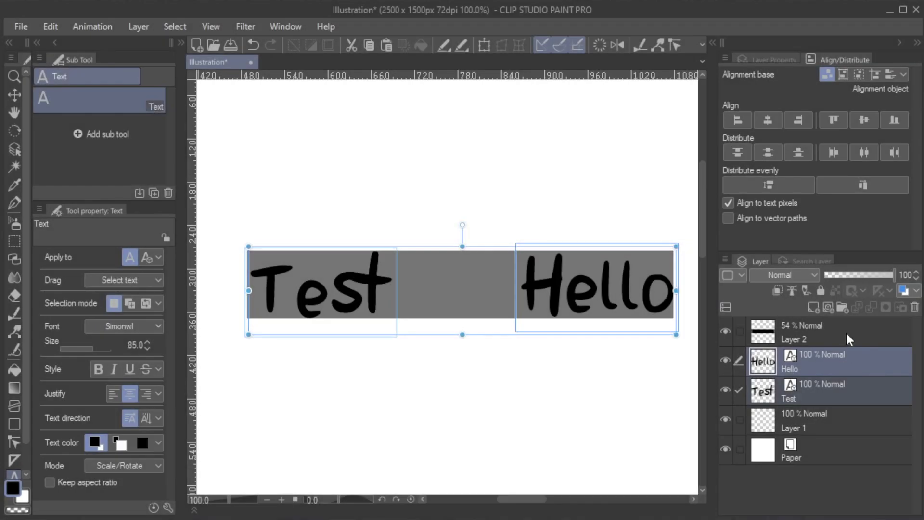
left_click(763, 198)
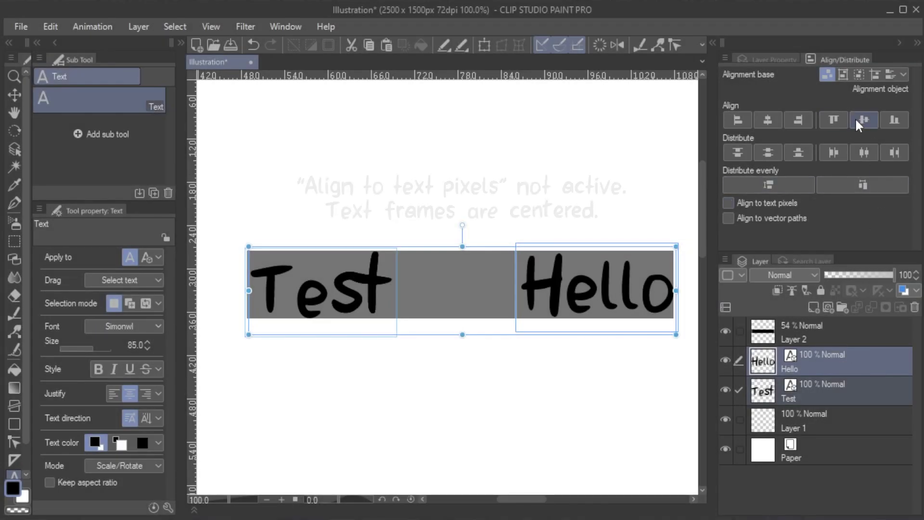
Align the Test and Hello text layers to their vertical centers, then repeat the alignment with Align to text pixels enabled.
left_click(856, 123)
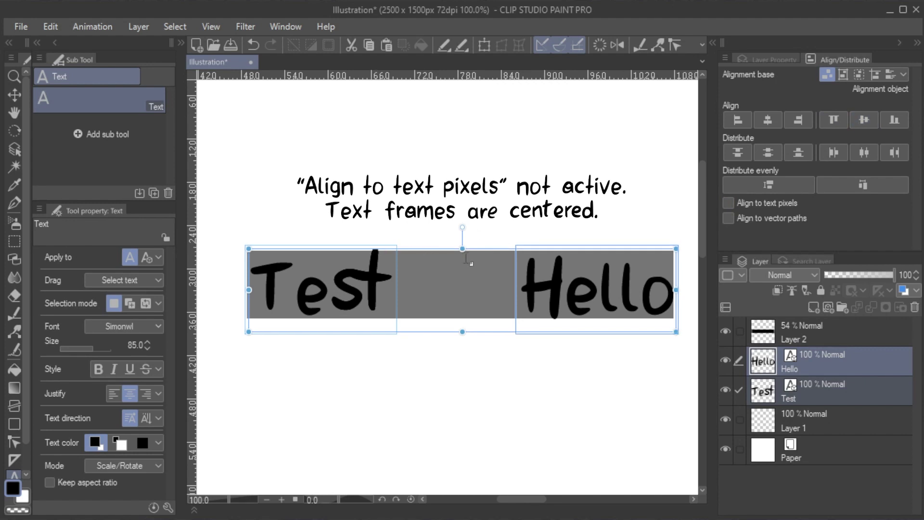
left_click(771, 201)
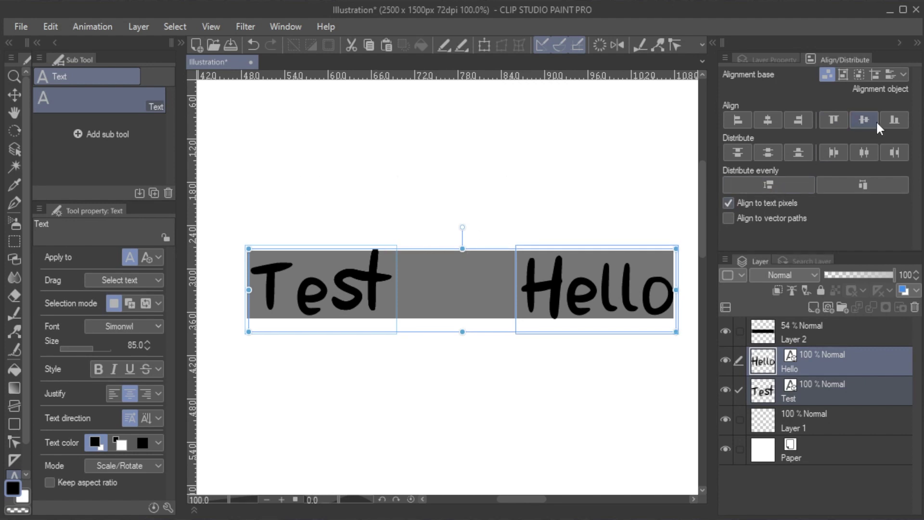
left_click(862, 122)
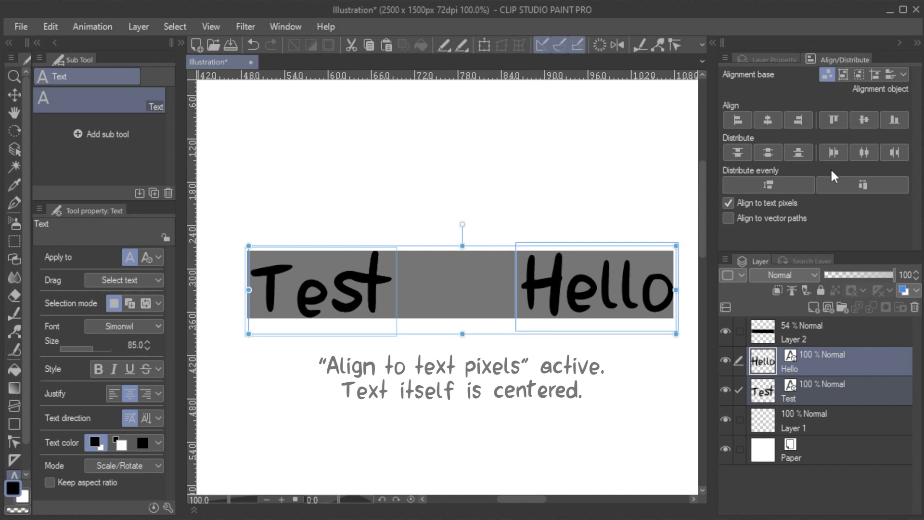
Repeat the vertical center alignment of both text layers with Align to text pixels off and then on, and turn the option off.
left_click(770, 202)
left_click(854, 119)
left_click(856, 121)
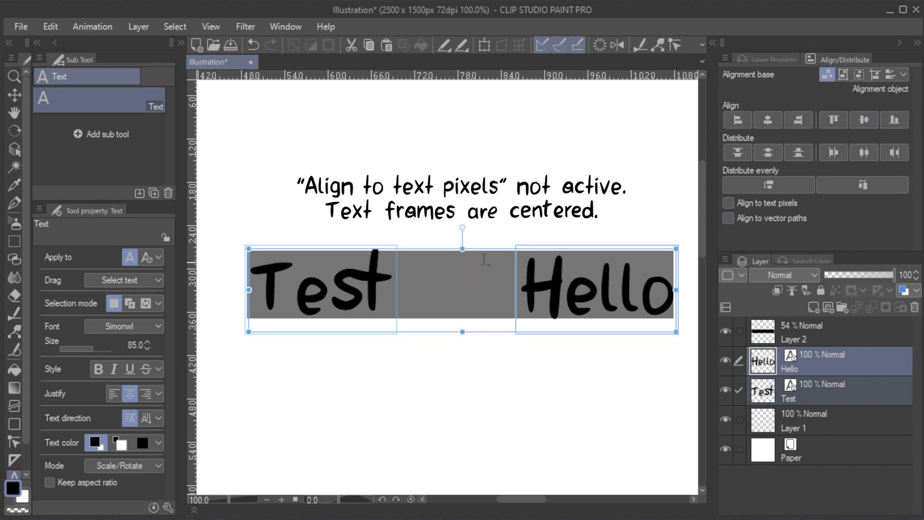
left_click(771, 201)
left_click(864, 121)
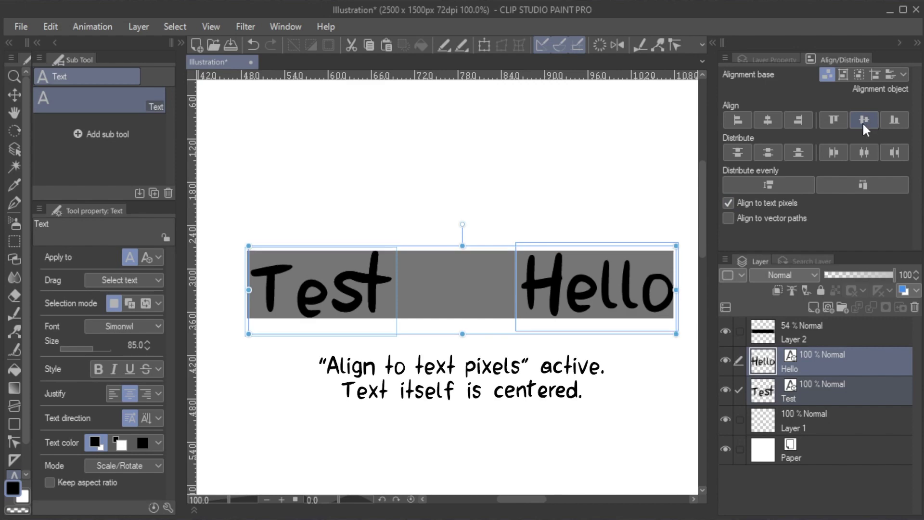
left_click(770, 202)
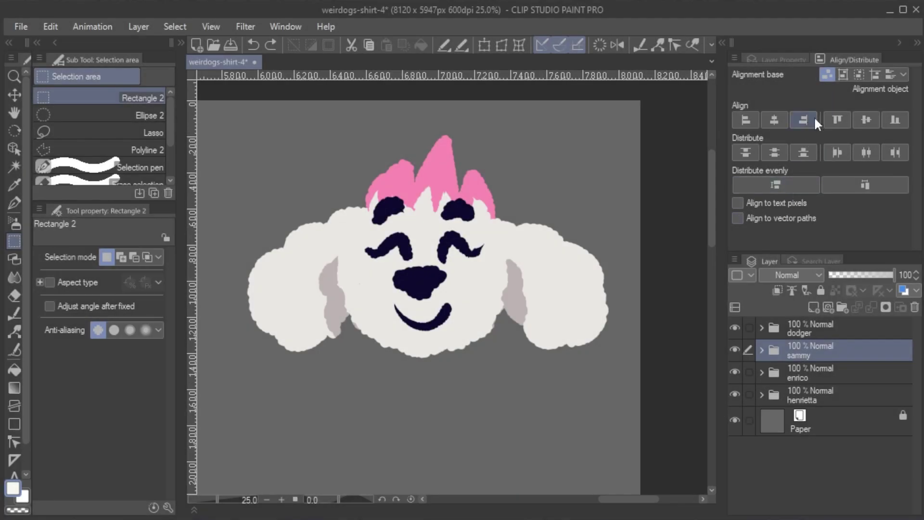
Align the sammy folder to the canvas's right edge, then align it again with Align to vector paths enabled.
left_click(842, 74)
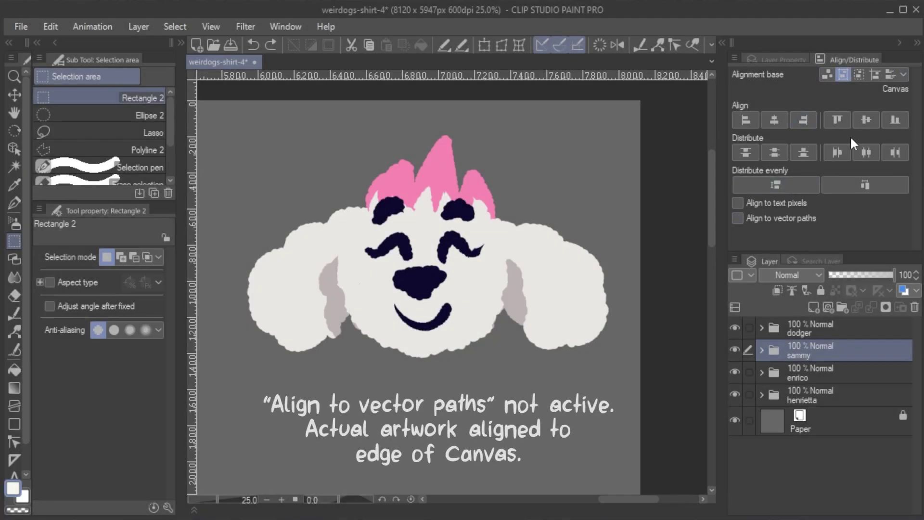
left_click(804, 122)
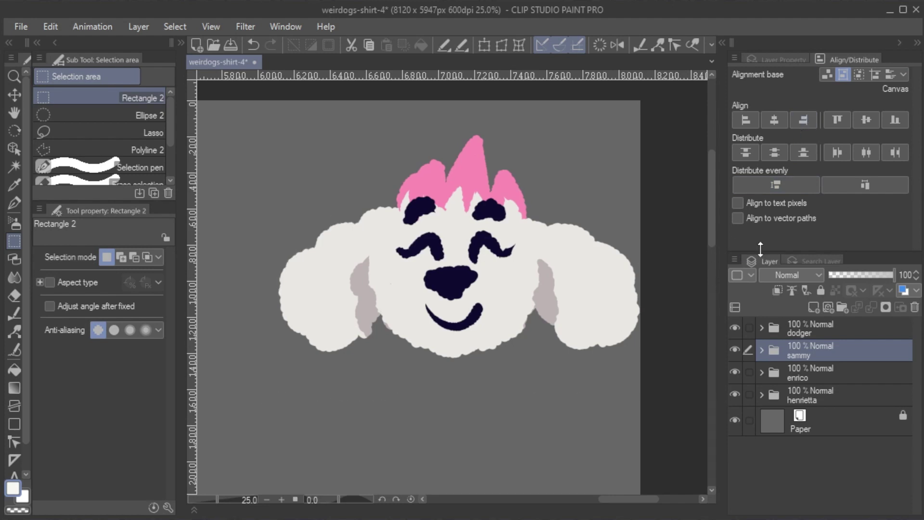
left_click(780, 218)
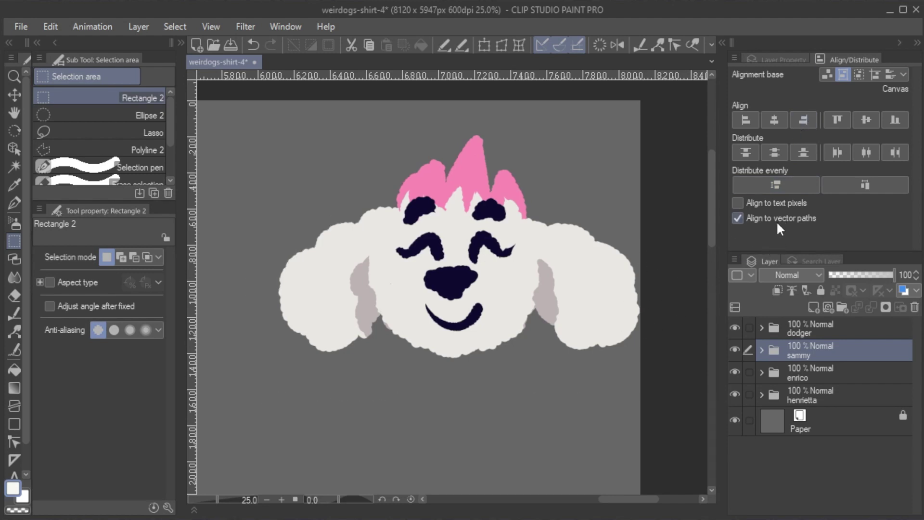
left_click(807, 119)
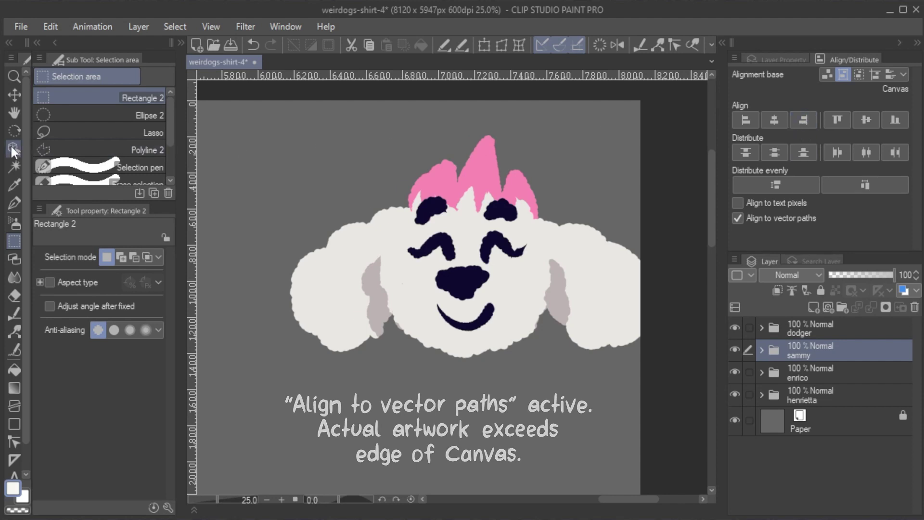
Examine the vector paths of the dog's ear nearest the canvas edge on Layer 3 of the sammy folder, using the Object tool.
key("o")
left_click(762, 350)
left_click(824, 434)
left_click_drag(614, 182, 684, 445)
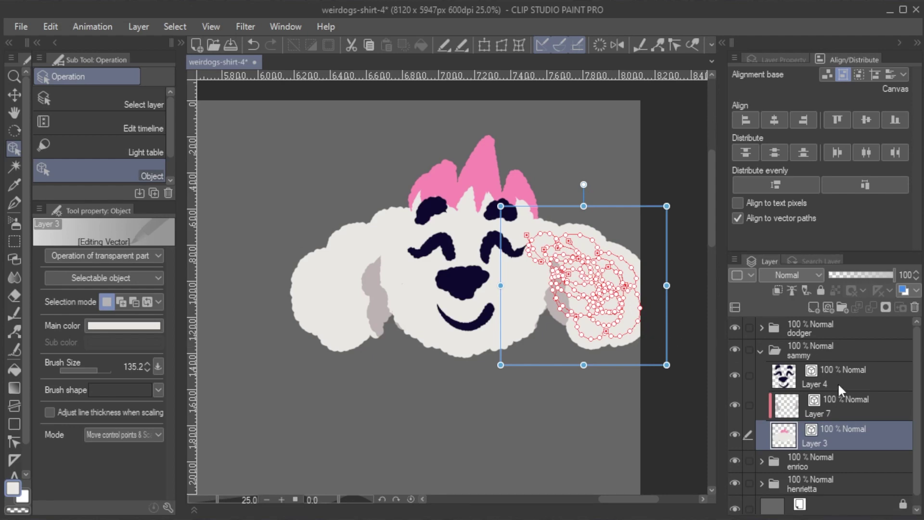
left_click(802, 354)
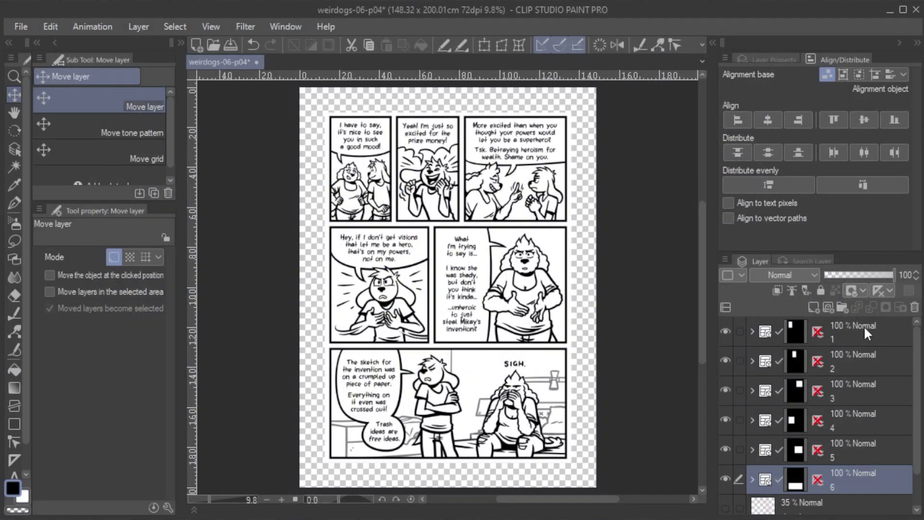
Select comic panel folders 1 to 6 and create a new 2000 x 6000 px illustration at 72 dpi.
left_click(864, 325, "shift")
left_click(194, 48)
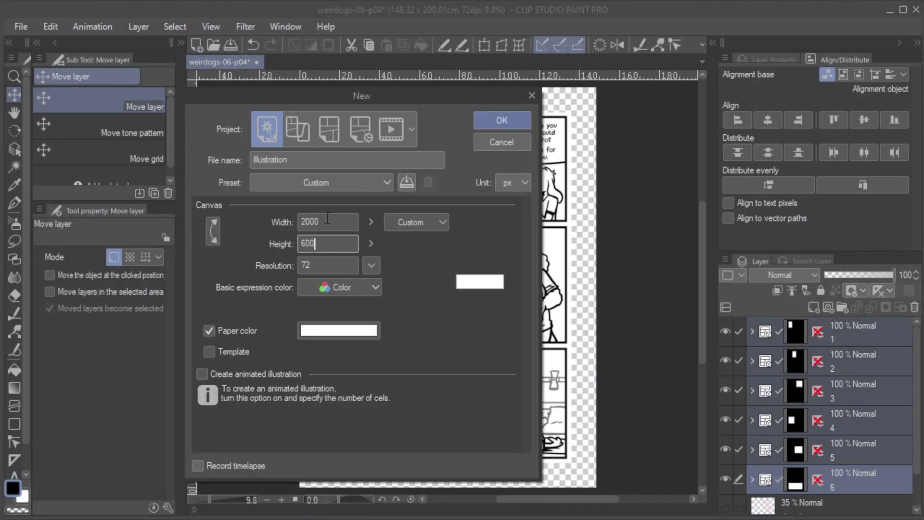
left_click(522, 117)
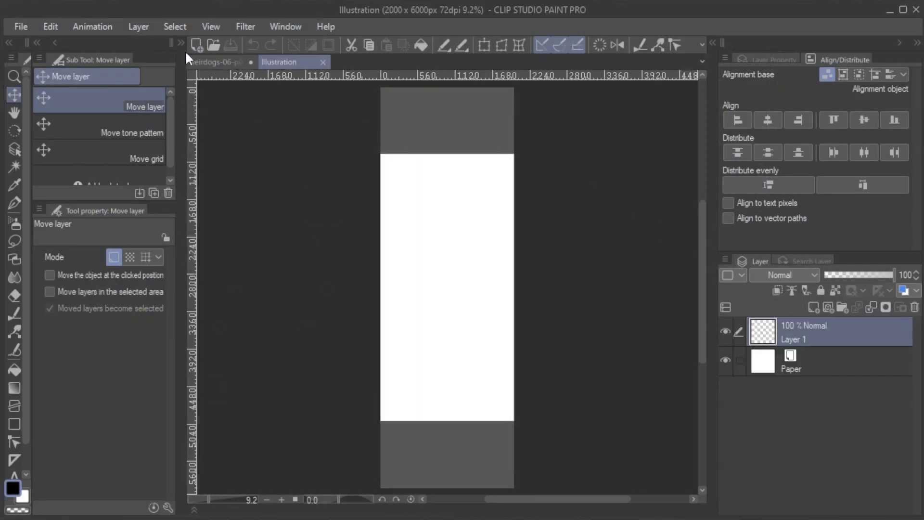
Copy the six selected panel folders from the comic page into the new illustration.
left_click(219, 62)
left_click(285, 61)
key("ctrl+v")
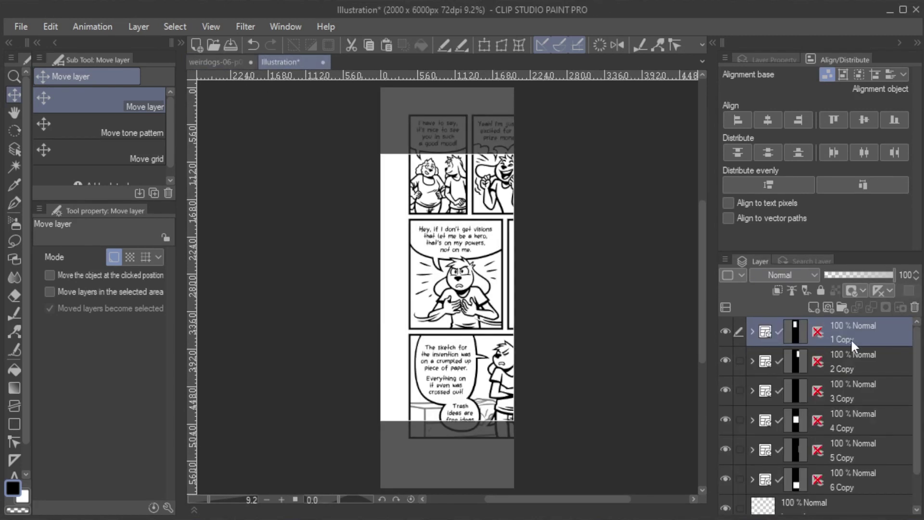
Move panels 1 to 4 one by one into a rough vertical stack along the tall canvas.
left_click_drag(459, 192, 449, 179)
left_click(850, 353)
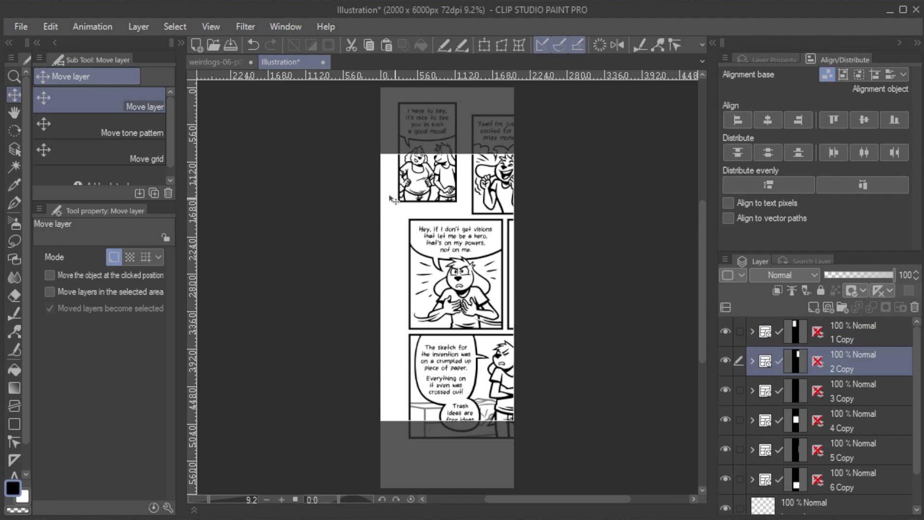
left_click_drag(552, 185, 484, 284)
key("alt+[")
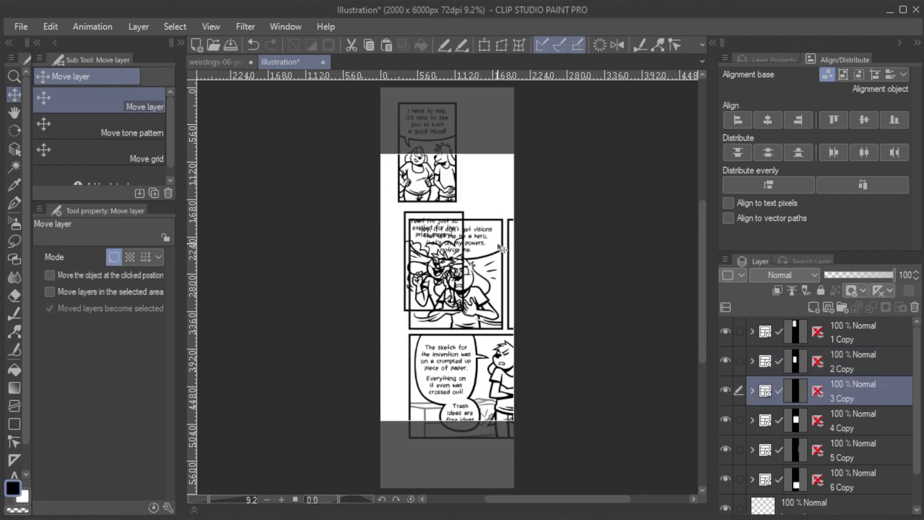
left_click_drag(503, 249, 345, 445)
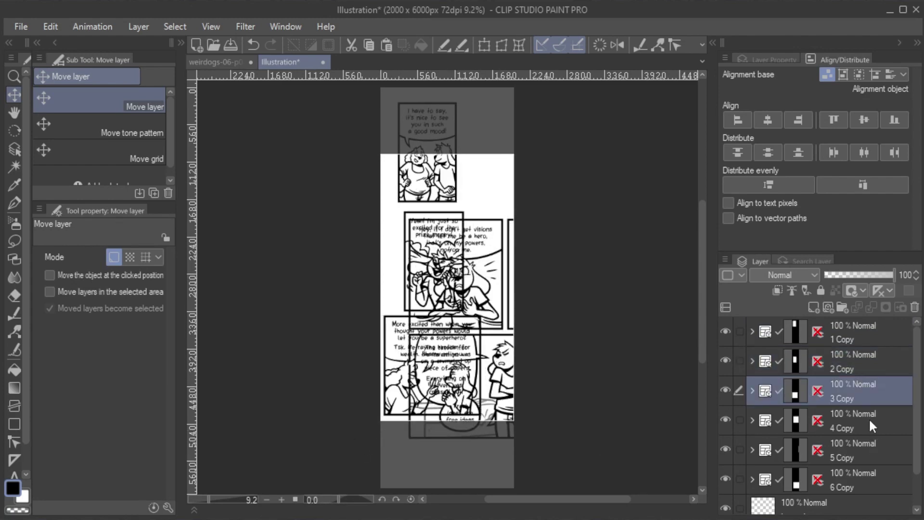
left_click(868, 418)
left_click_drag(464, 429, 536, 355)
Align all six panels to the canvas's horizontal center and distribute their vertical centers, using Canvas as the alignment base.
scroll(536, 355, "down", 5)
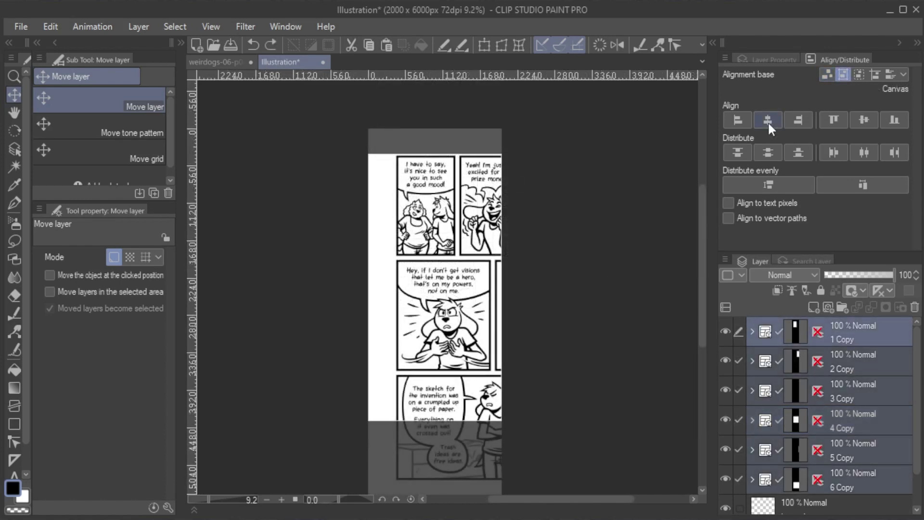
left_click(768, 121)
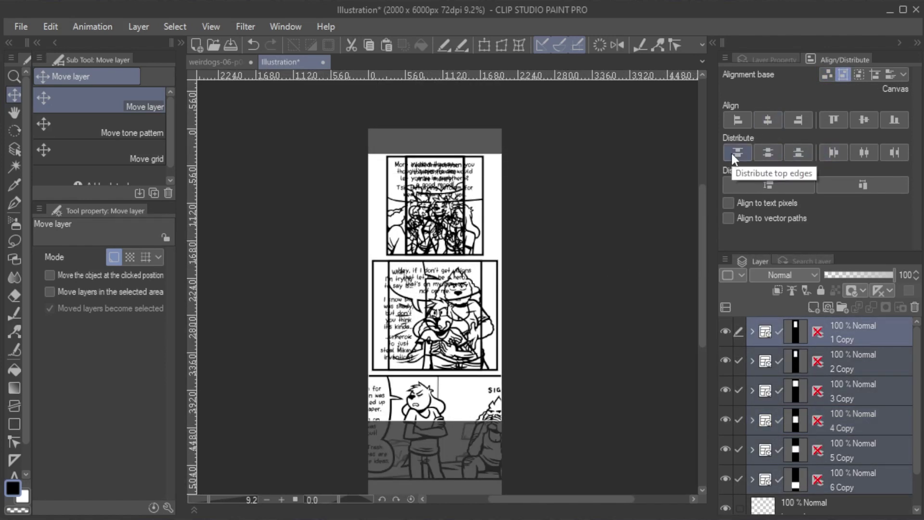
left_click(766, 152)
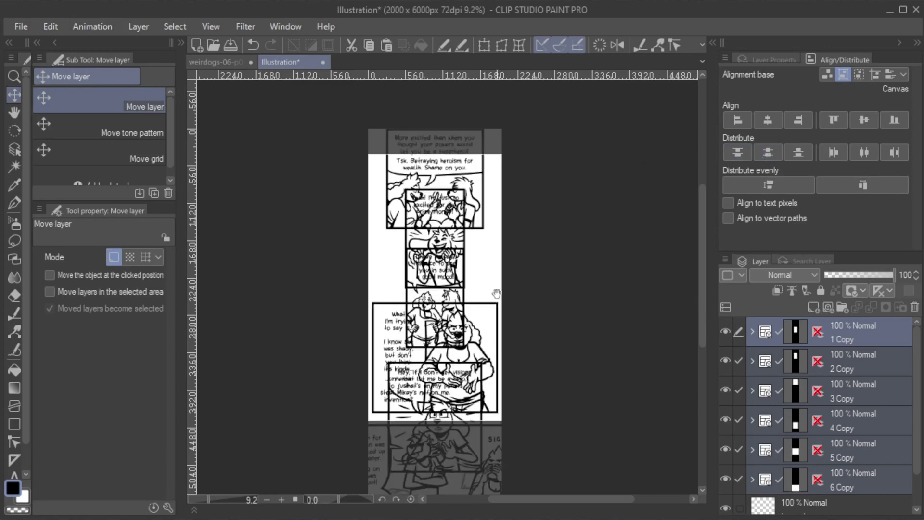
Extend the canvas downward to a height of 11776 px, keeping its width at 2000 px.
left_click_drag(496, 293, 486, 211)
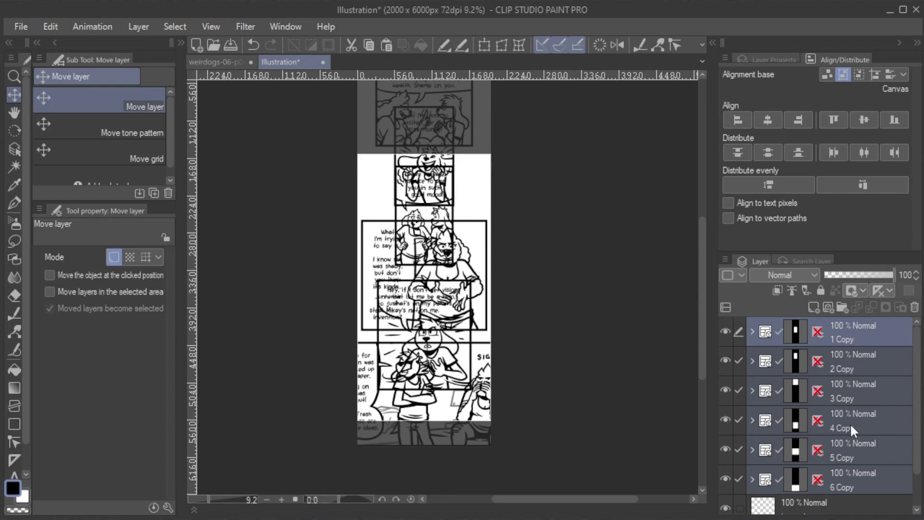
key("ctrl+minus")
left_click(702, 46)
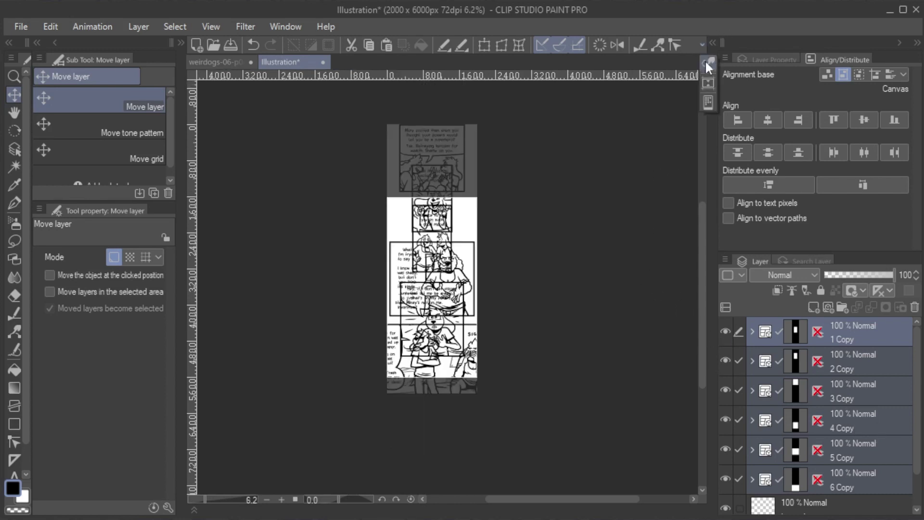
left_click(709, 82)
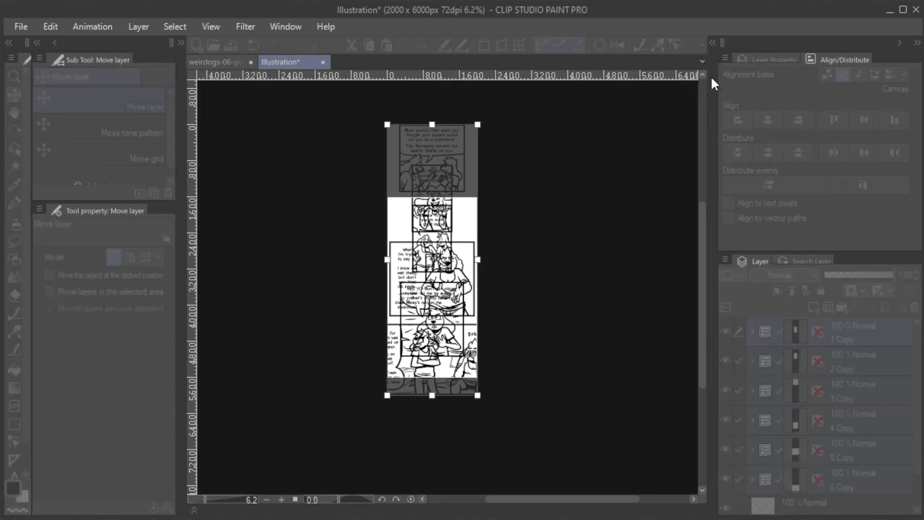
scroll(467, 264, "down", 3)
left_click_drag(436, 231, 446, 491)
key("Escape")
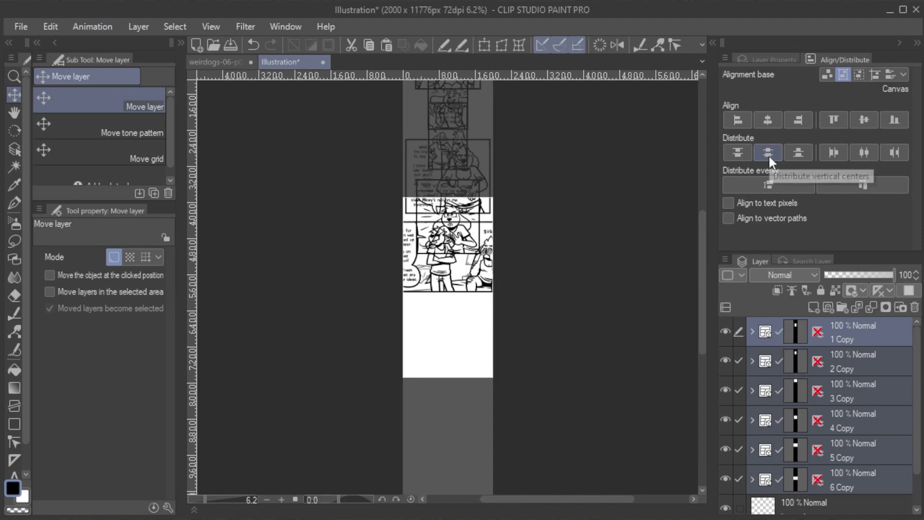
Distribute the vertical centers of the six panels over the extended canvas and check the spacing along the strip.
left_click(769, 155)
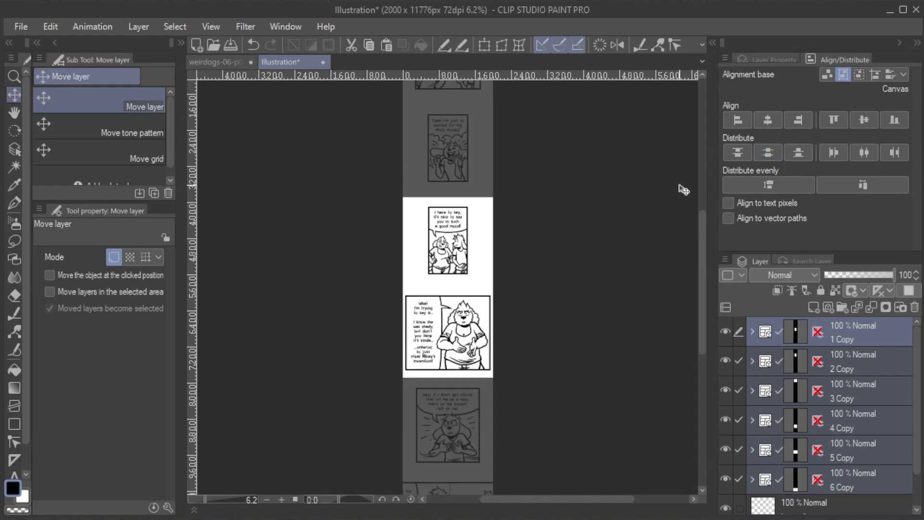
left_click_drag(593, 249, 543, 373)
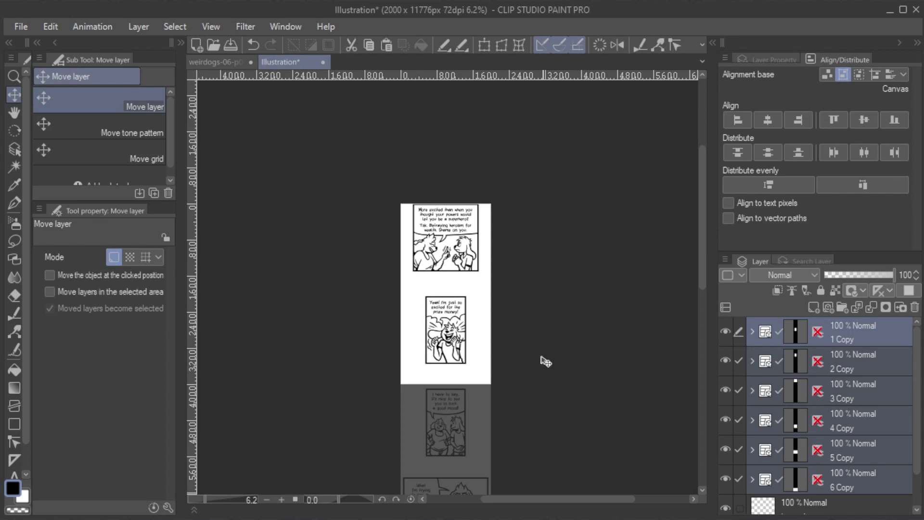
scroll(526, 311, "up", 1)
left_click_drag(522, 279, 541, 293)
left_click_drag(558, 350, 558, 336)
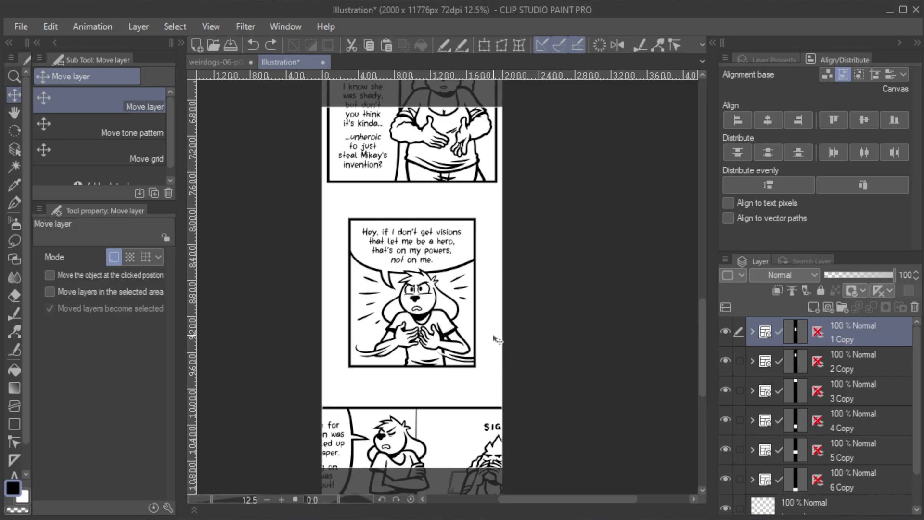
scroll(495, 334, "down", 3)
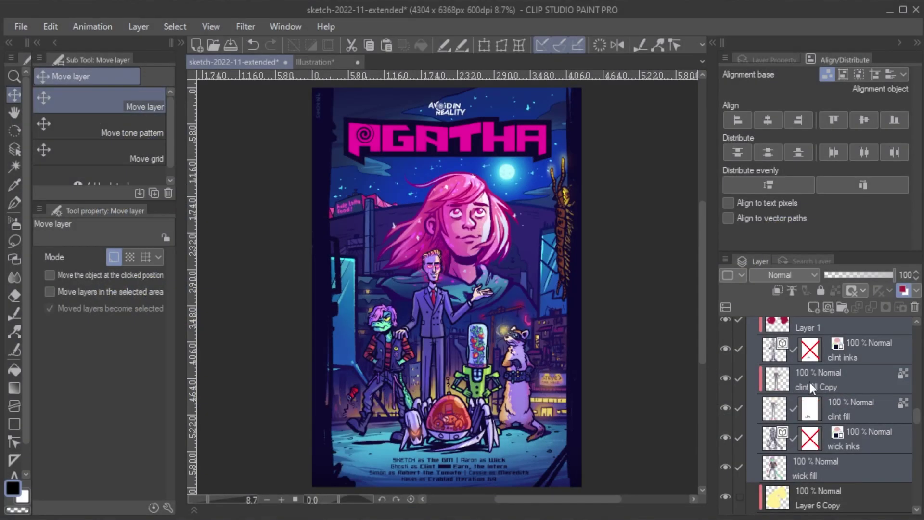
Merge the clint character's layers into one layer, and the meredith layers including Layer 6 Copy into another.
right_click(810, 382)
left_click(850, 351)
left_click(843, 344)
left_click(852, 398, "shift")
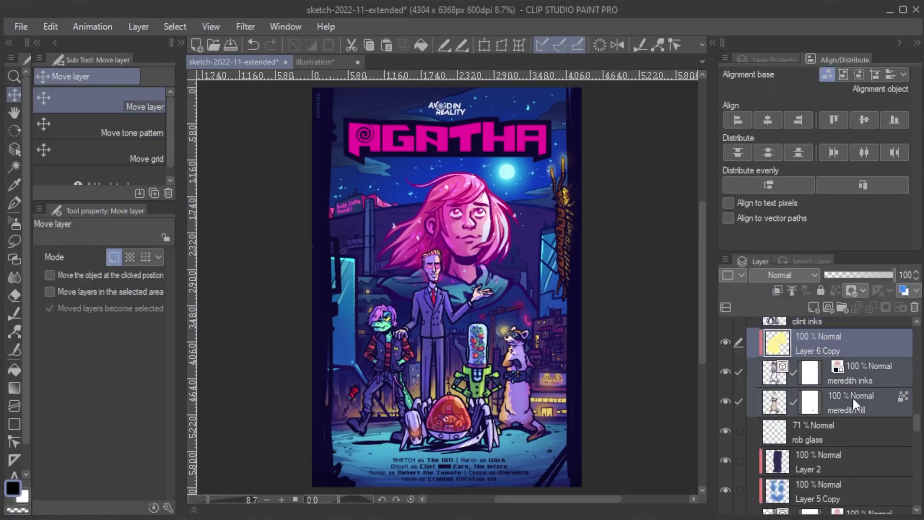
right_click(852, 399)
left_click(810, 372, "shift")
Merge the rob character's layers, from rob glass to rob fill, into one layer.
right_click(844, 389)
left_click(837, 327)
left_click(827, 363)
right_click(828, 366)
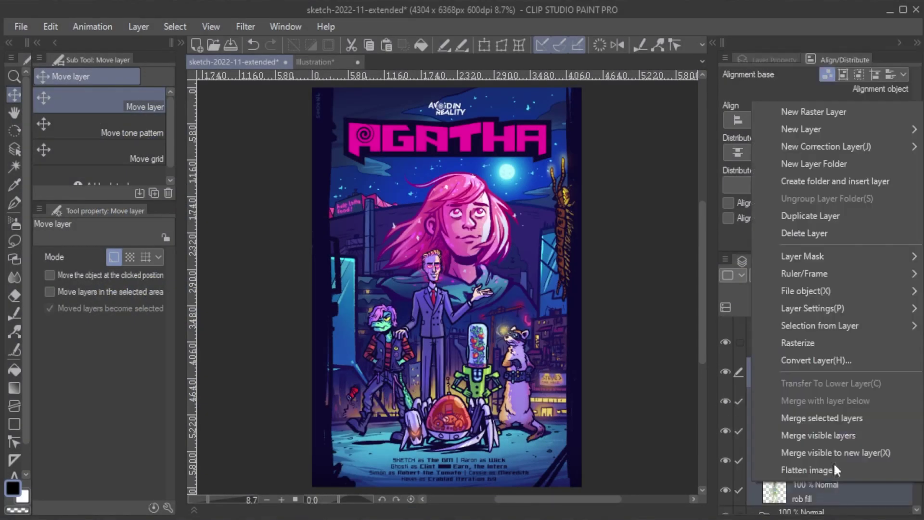
left_click(833, 463)
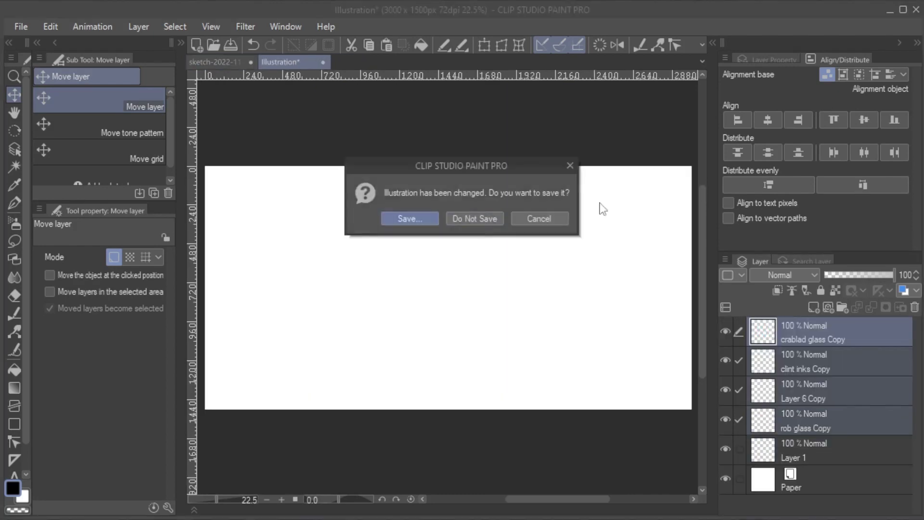
Close the comic strip illustration and paste the four merged character layers into a new 2500 x 1500 px canvas.
left_click(474, 219)
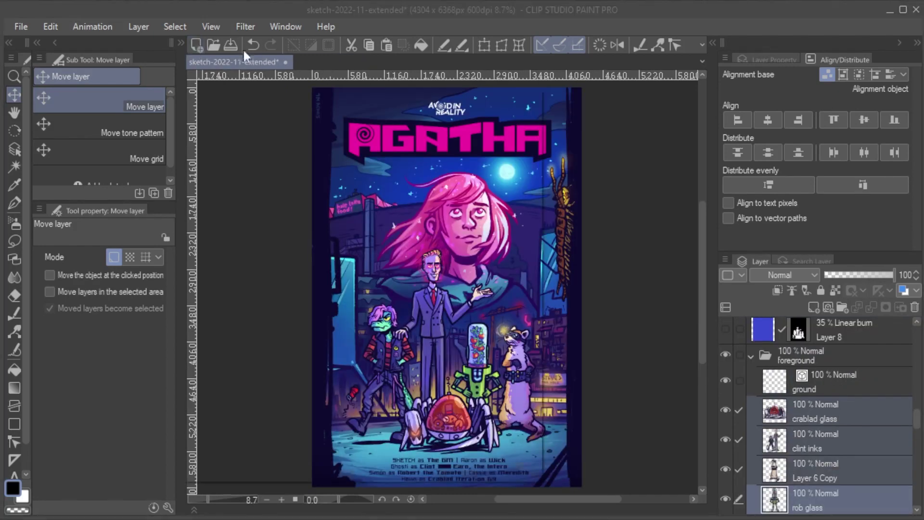
key("ctrl+n")
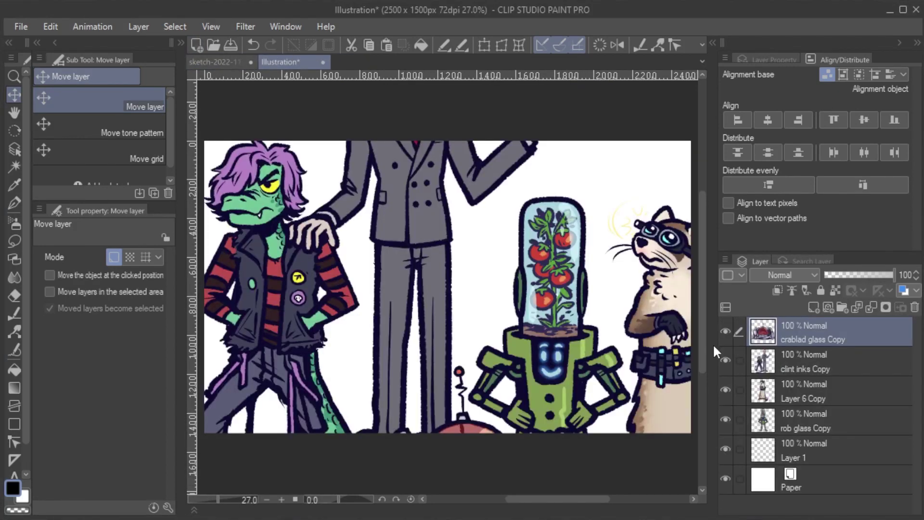
key("ctrl+t")
key("Escape")
Scale the four pasted character layers down together to fit the canvas and move the group toward the canvas's left side.
left_click(815, 426, "shift")
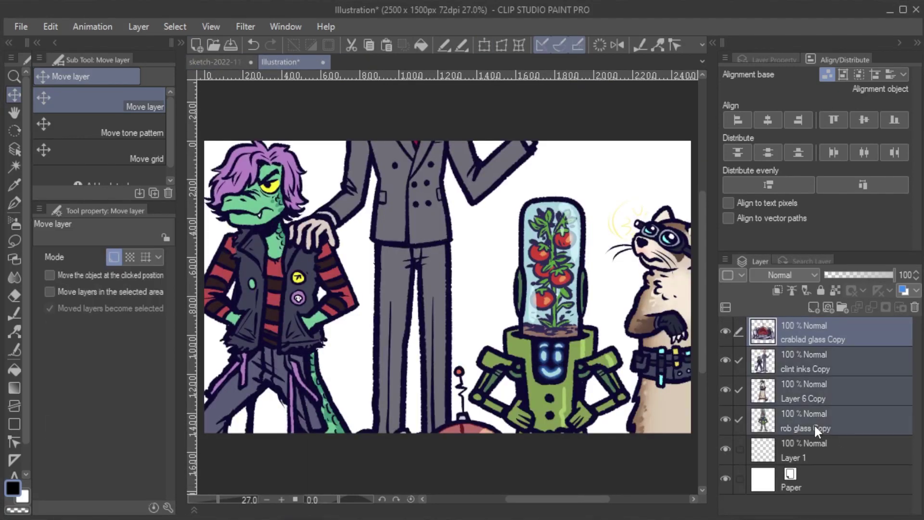
key("ctrl+t")
left_click_drag(92, 390, 101, 391)
left_click(419, 414)
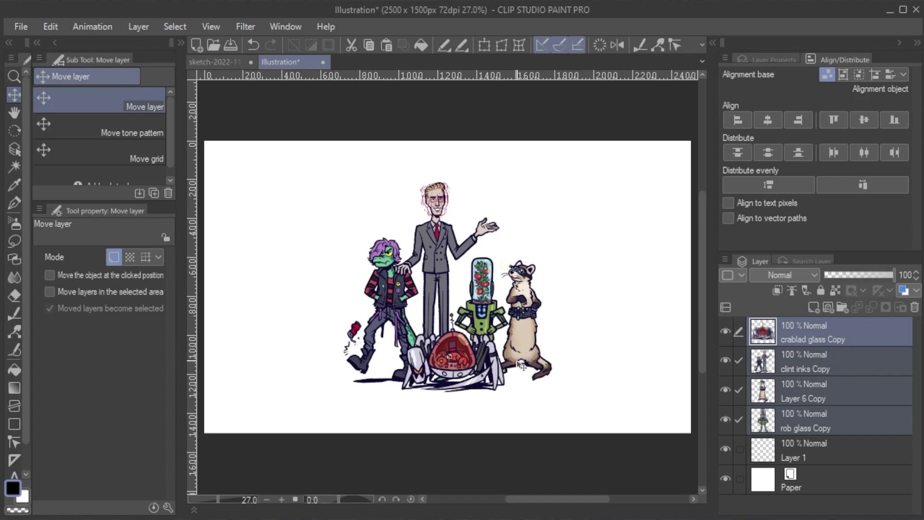
left_click_drag(517, 361, 416, 371)
Draw a large rectangular selection around the four characters and the empty canvas area beside them.
left_click(828, 422)
left_click(857, 336)
left_click(859, 419, "shift")
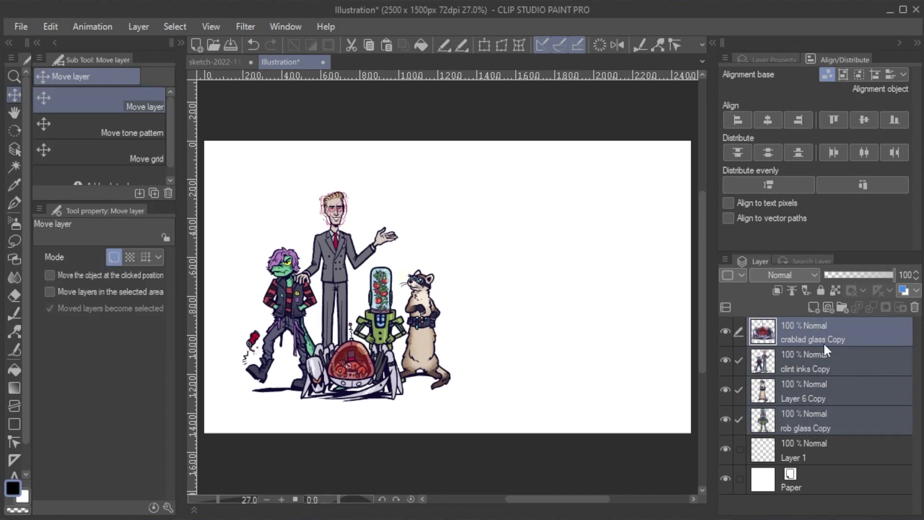
left_click(817, 414)
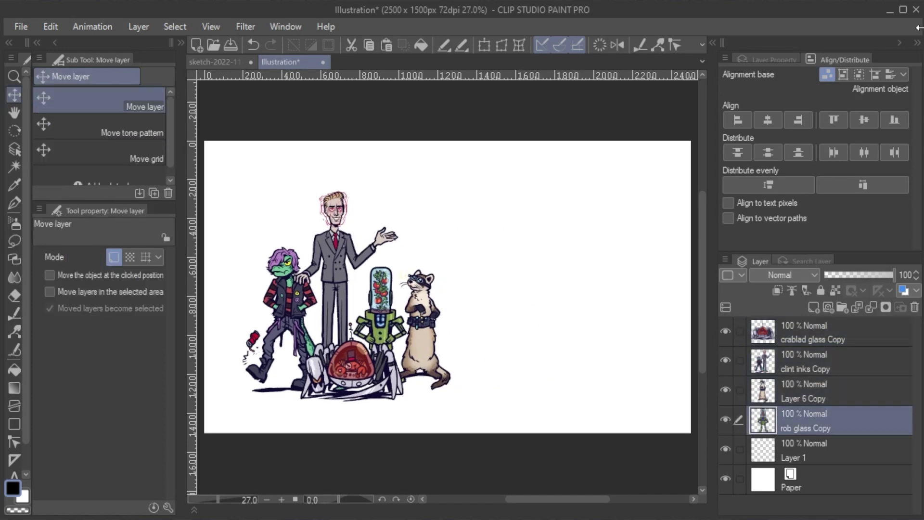
left_click(14, 241)
left_click(109, 99)
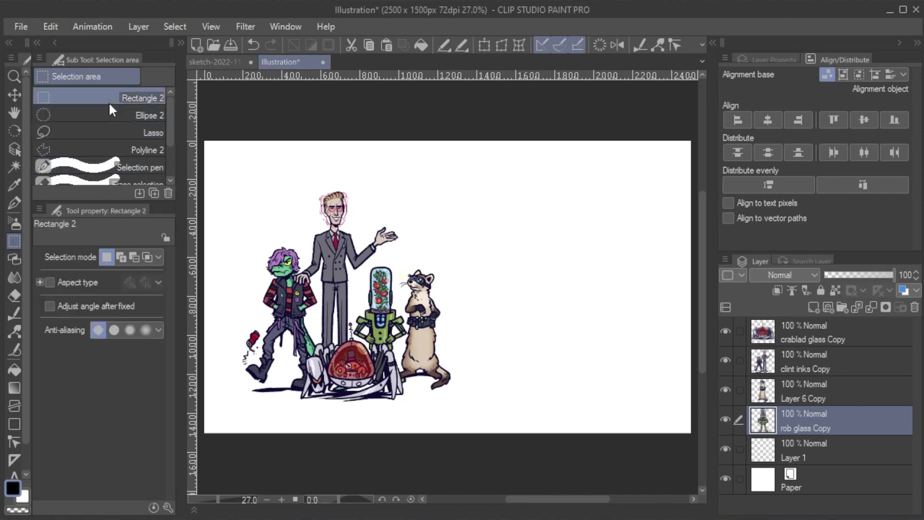
left_click_drag(225, 175, 671, 409)
Select all four character layers and distribute them horizontally by their centres within the selection area.
left_click(830, 334, "shift")
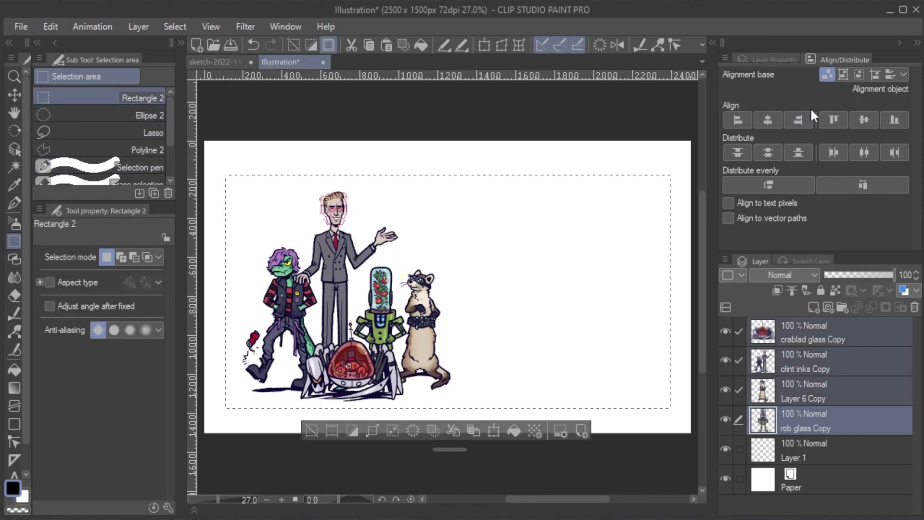
left_click(859, 75)
left_click(863, 153)
Shift the ferret inward and distribute the four character layers horizontally, using the alignment objects as the base.
left_click_drag(642, 355, 594, 355)
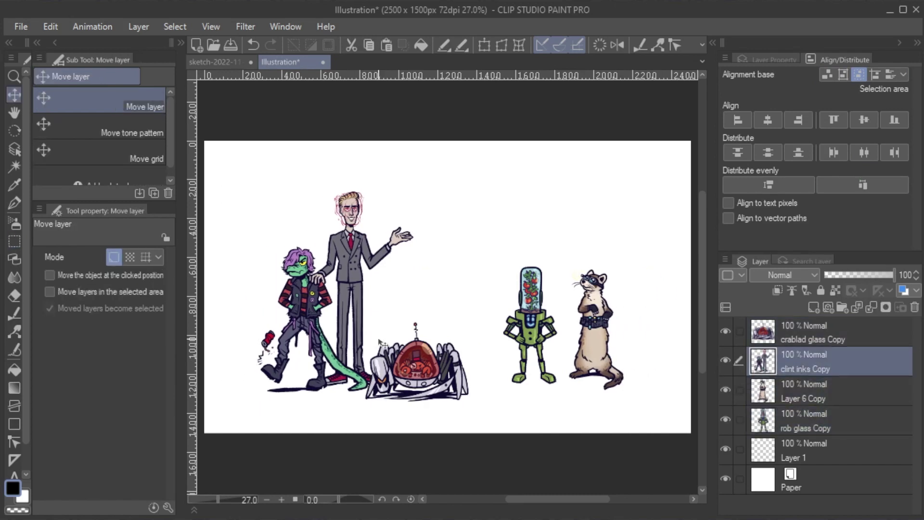
left_click(830, 332)
left_click(830, 421, "shift")
left_click(827, 75)
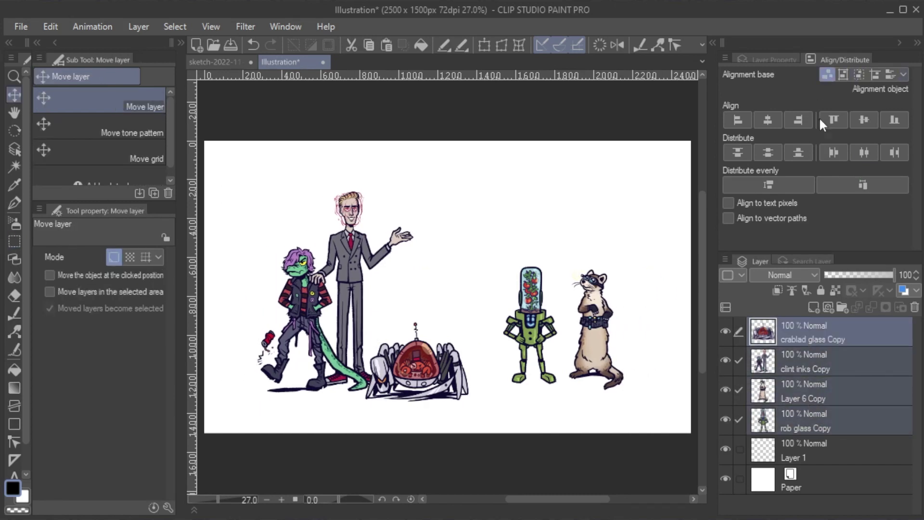
left_click(864, 183)
left_click(863, 153)
Move the crab slightly right and the green robot slightly left to balance the gaps in the line-up.
left_click(831, 332)
left_click_drag(415, 364, 429, 364)
left_click(831, 421)
left_click_drag(510, 337, 525, 336)
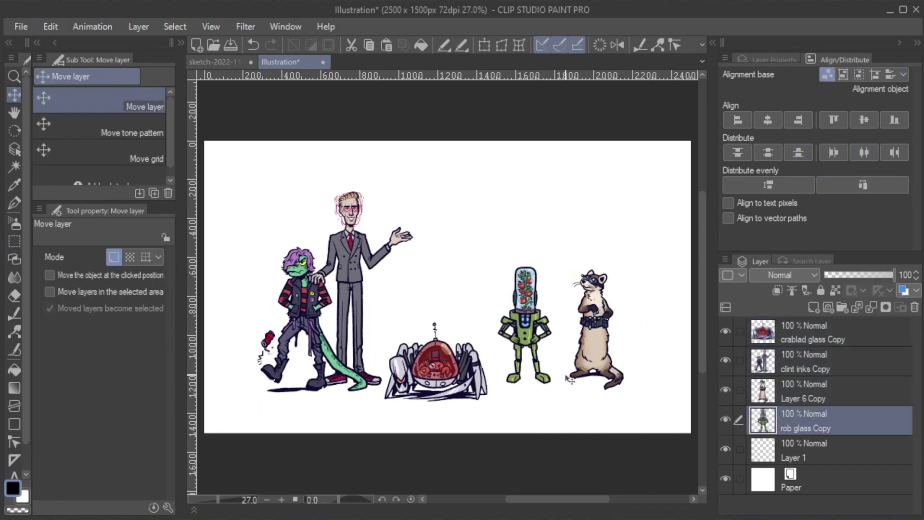
Align the four character layers along their bottom edges and place the ferret slightly lower than the rest.
left_click(830, 391)
left_click(830, 332)
left_click(831, 420, "shift")
left_click(894, 120)
left_click(830, 391)
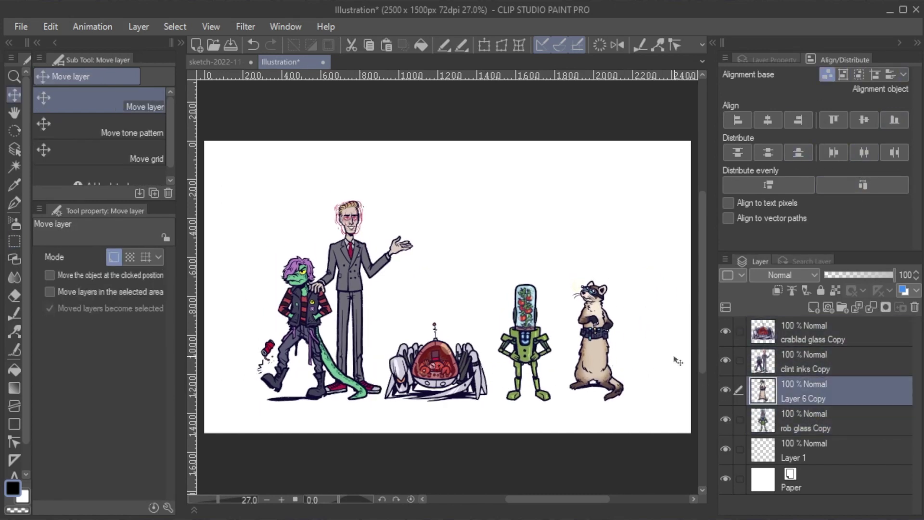
Try a rectangular selection around the line-up with the four character layers selected and the alignment base on Auto.
left_click(830, 339)
left_click(794, 420, "shift")
key("m")
left_click_drag(215, 177, 657, 418)
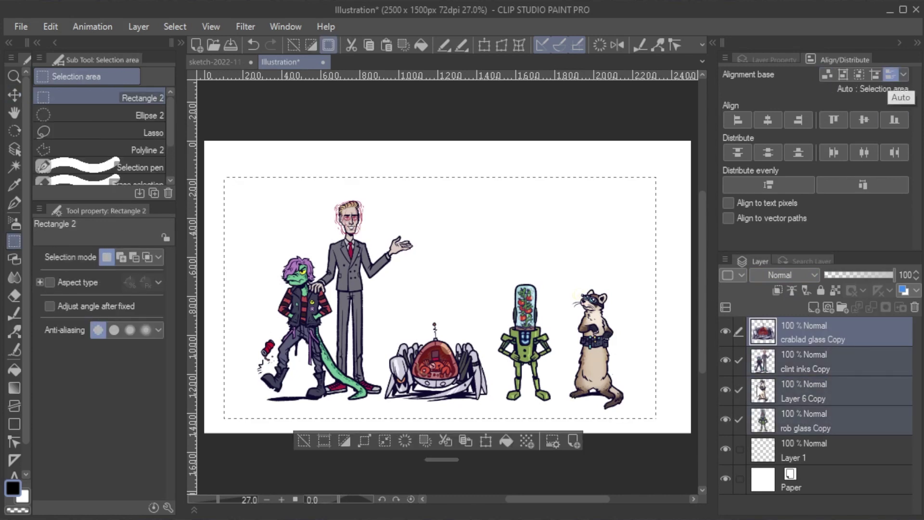
left_click(836, 337)
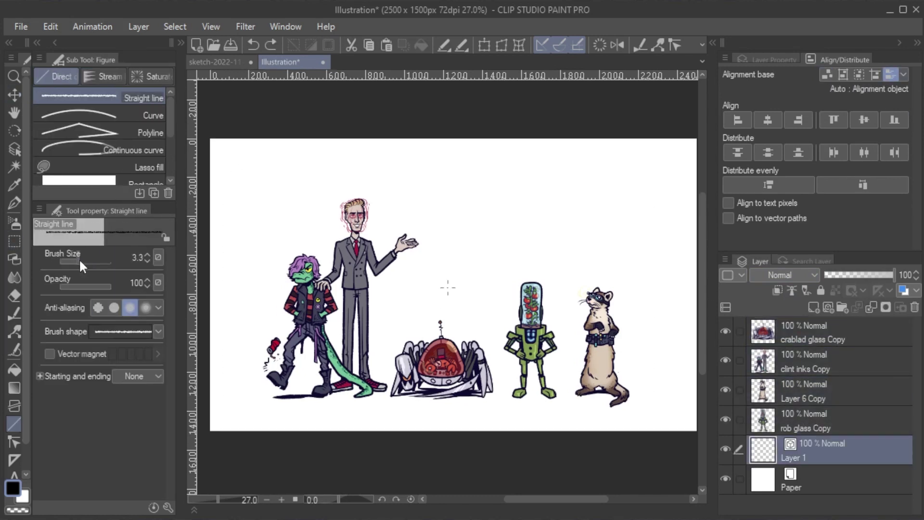
Draw a straight horizontal line at the characters' feet on Layer 1 with brush size 10 and duplicate its layer eleven times.
left_click_drag(80, 261, 84, 262)
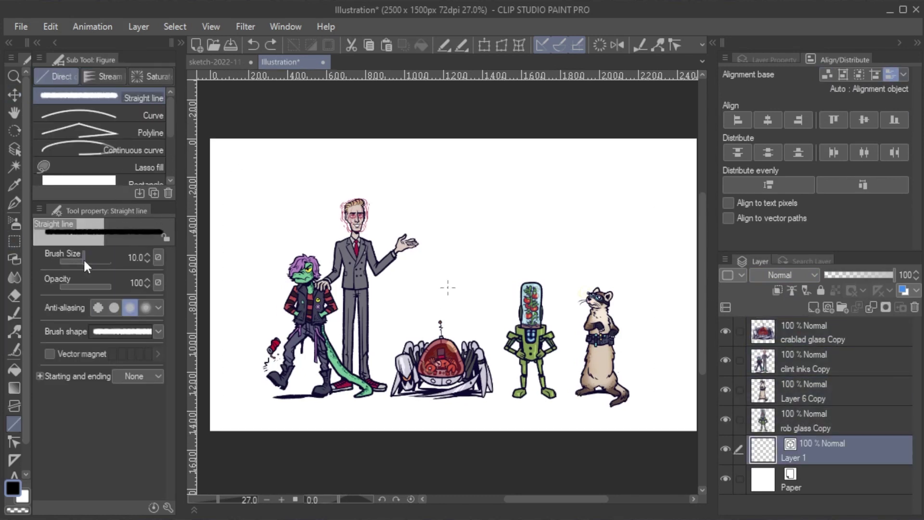
left_click_drag(245, 388, 653, 386)
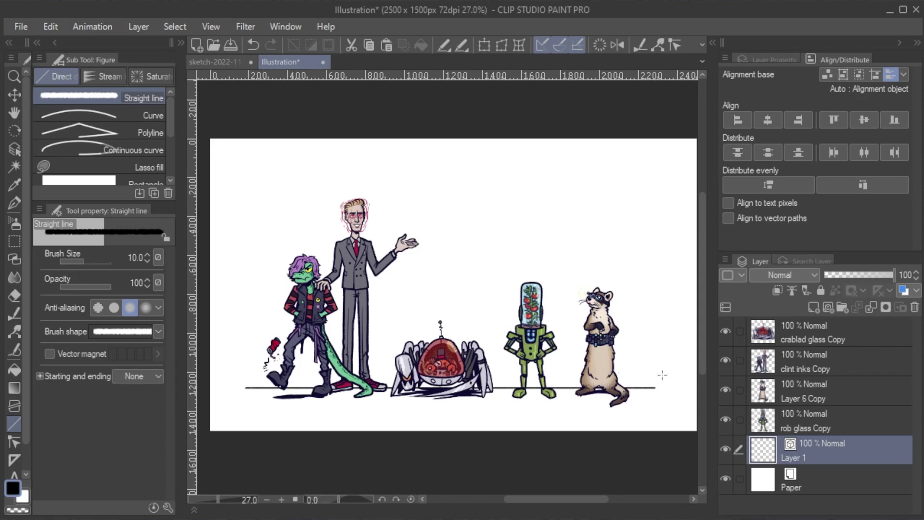
left_click_drag(796, 445, 815, 308)
left_click_drag(821, 443, 815, 308)
scroll(816, 409, "down", 2)
left_click(816, 481, "shift")
left_click_drag(814, 392, 816, 308)
left_click_drag(816, 391, 815, 308)
left_click(818, 410)
Move the topmost line copy above the heads and distribute all line layers evenly in the vertical direction, based on the alignment objects.
key("k")
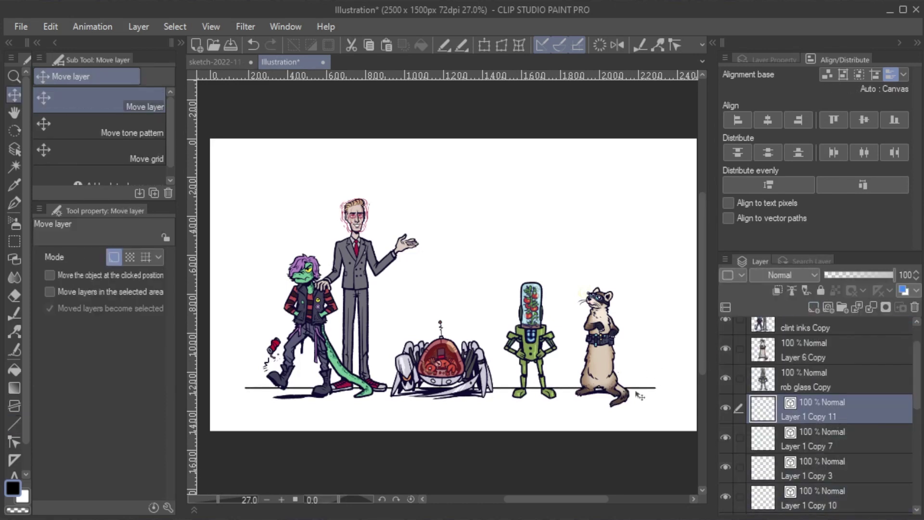
left_click_drag(634, 396, 635, 175)
scroll(837, 453, "down", 6)
left_click(838, 489, "shift")
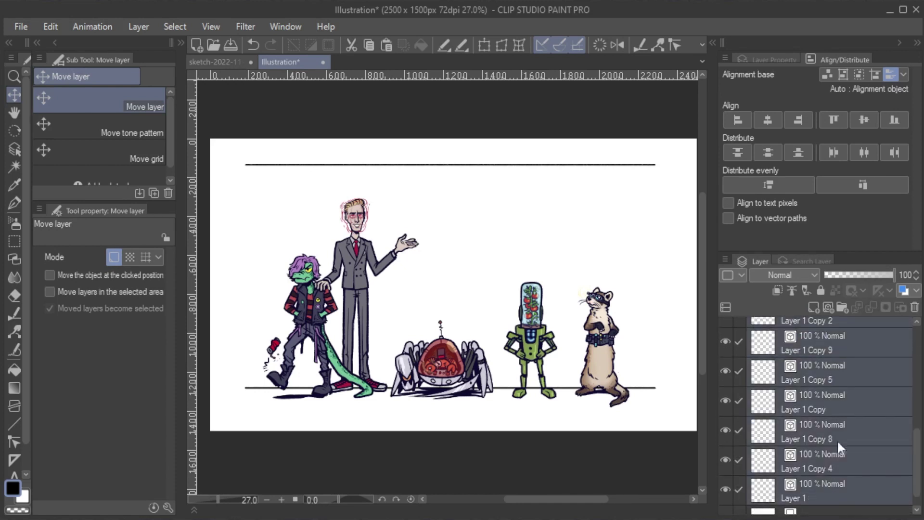
left_click(828, 75)
left_click(761, 184)
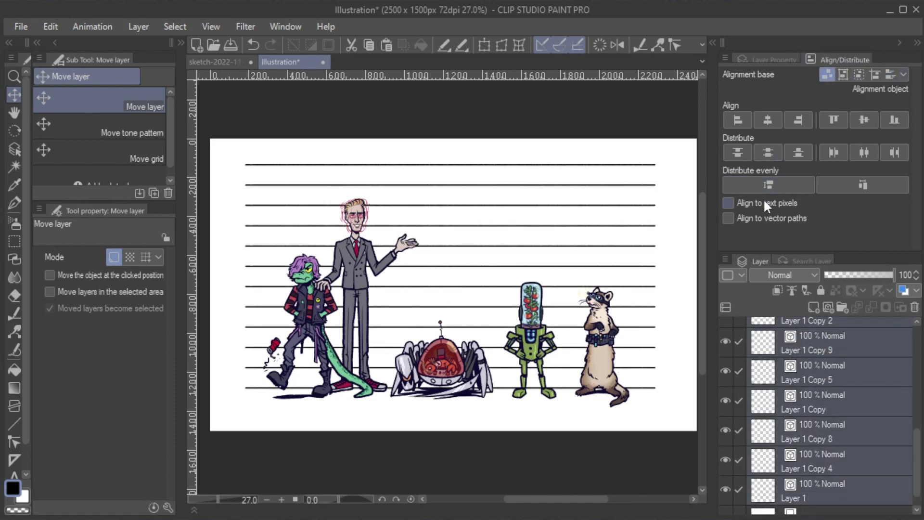
Reduce the height of the whole line stack from its upper edge so it starts just above the tallest character.
key("ctrl+t")
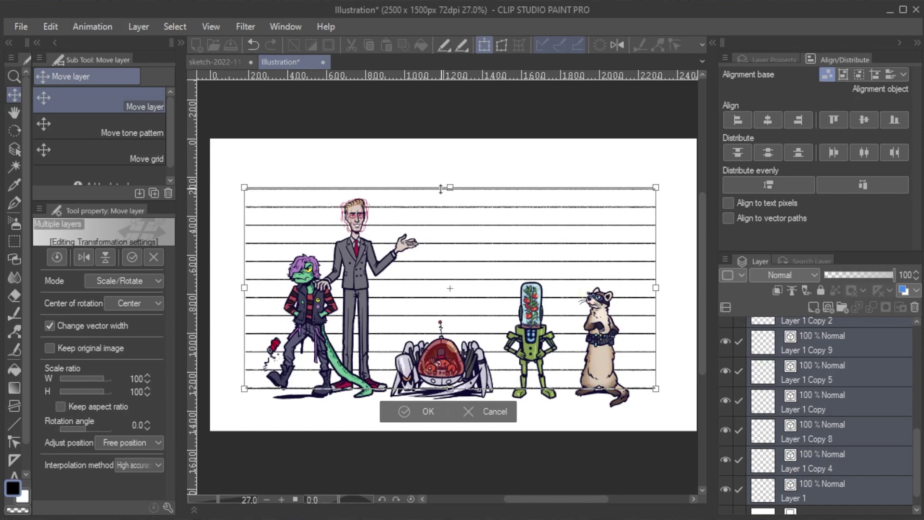
left_click_drag(441, 189, 441, 191)
left_click(426, 409)
Lower the opacity of all the line layers to 39%.
left_click(860, 354)
scroll(837, 380, "up", 4)
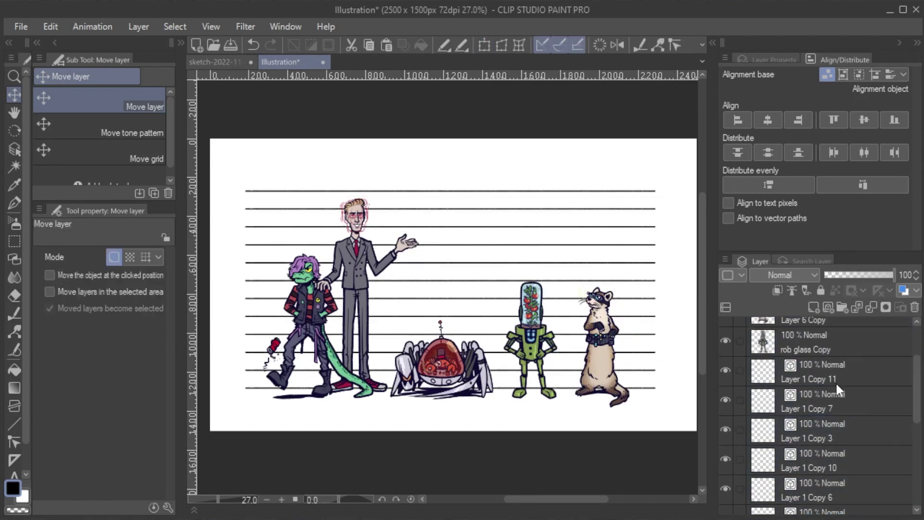
scroll(835, 433, "down", 5)
left_click(834, 489, "shift")
left_click_drag(865, 273, 851, 270)
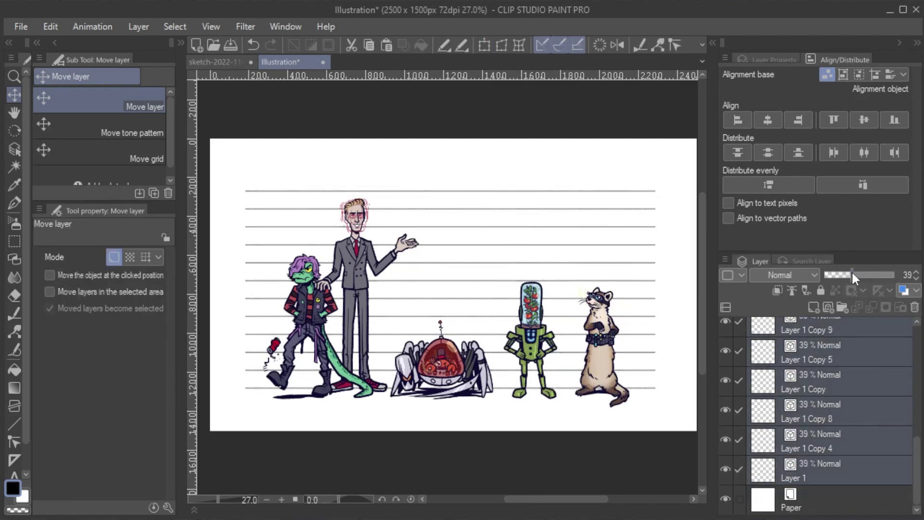
Insert line breaks in the Robert the Tomato, Wick, Meredith and Crablad Iteration 69 labels to stack their text.
scroll(842, 451, "up", 5)
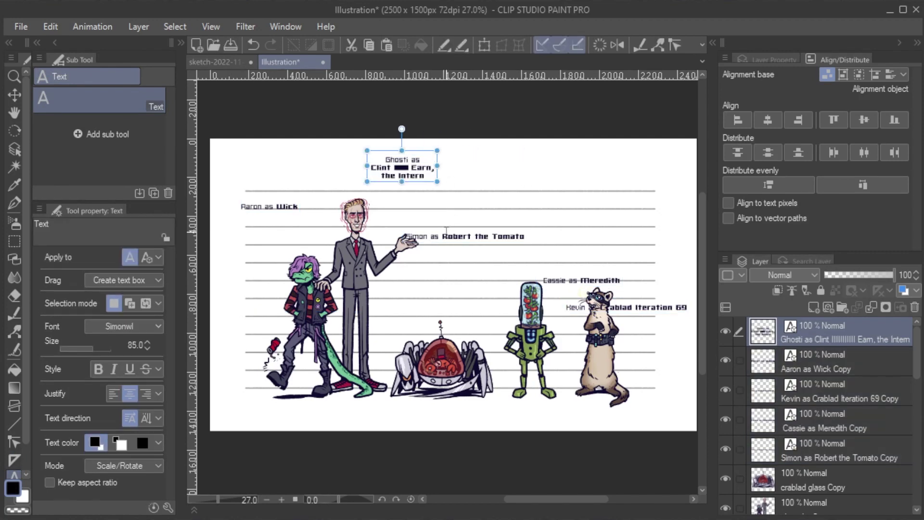
left_click(442, 235)
key("Return")
left_click(438, 245)
key("Return")
left_click(276, 206)
key("Return")
left_click(581, 280)
key("Return")
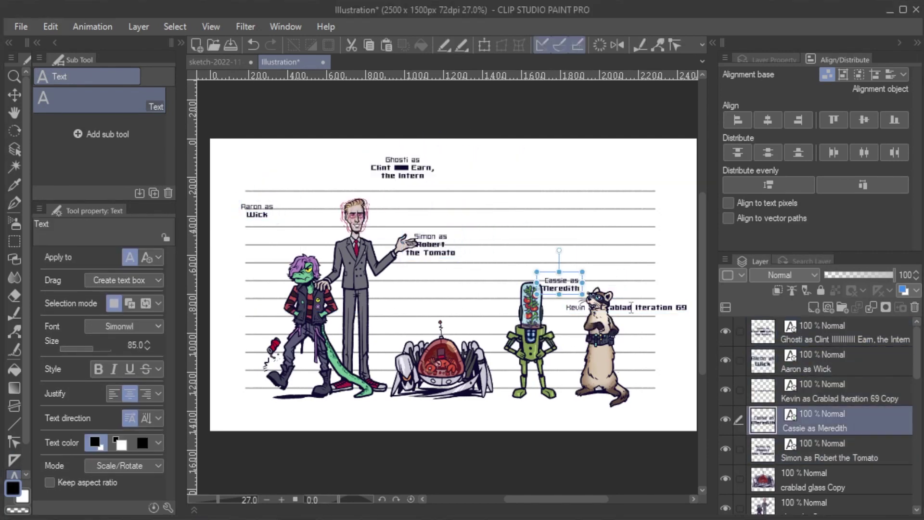
left_click(632, 307)
key("Return")
key("Return")
Move the Clint, Robert the Tomato, Crablad and Meredith labels above their matching characters.
left_click(840, 333)
key("k")
left_click(847, 451)
left_click(840, 393)
left_click(840, 421)
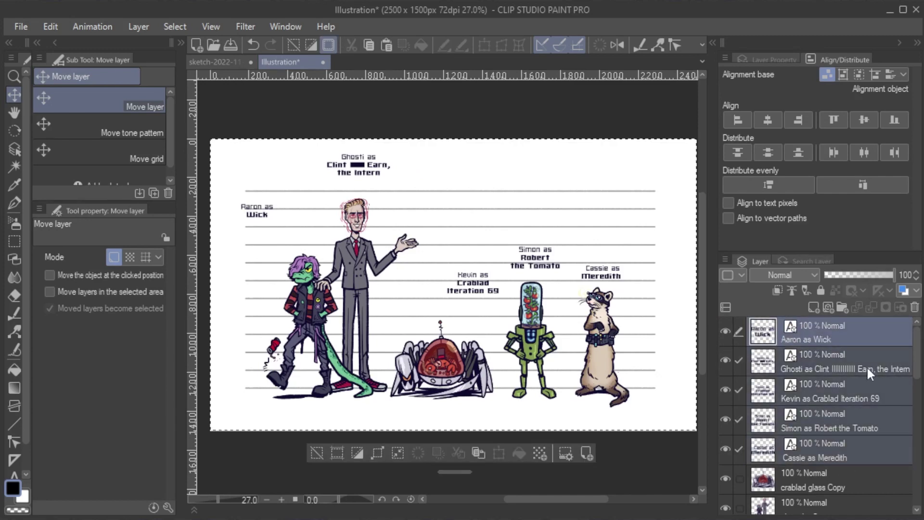
Select the five label layers, align them along their bottom edges and nudge them into place above the lines.
left_click(819, 332)
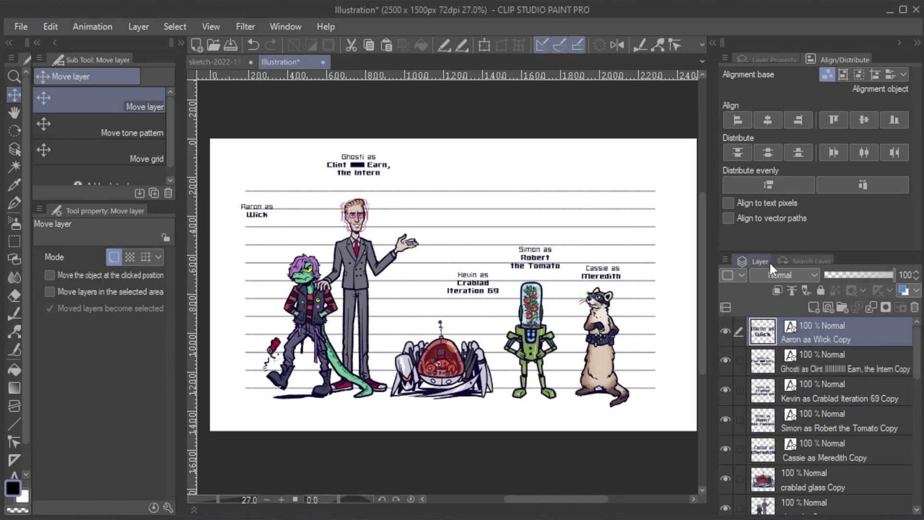
left_click(840, 452, "shift")
left_click(894, 119)
key("shift+Up")
key("shift+Down")
key("shift+Up")
Try aligning the labels along their bottom edges with Align to text pixels enabled.
scroll(547, 210, "up", 3)
left_click_drag(547, 209, 450, 303)
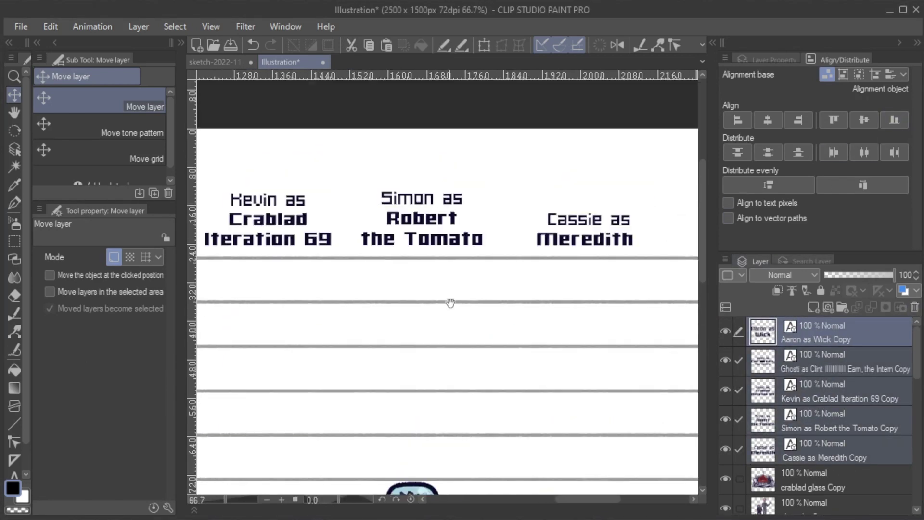
scroll(609, 187, "up", 1)
left_click(728, 203)
left_click(894, 119)
key("ctrl+z")
Try aligning the five labels along their top edges with Align to text pixels disabled.
left_click_drag(506, 340, 563, 342)
left_click_drag(240, 321, 643, 332)
scroll(661, 330, "down", 2)
left_click(728, 203)
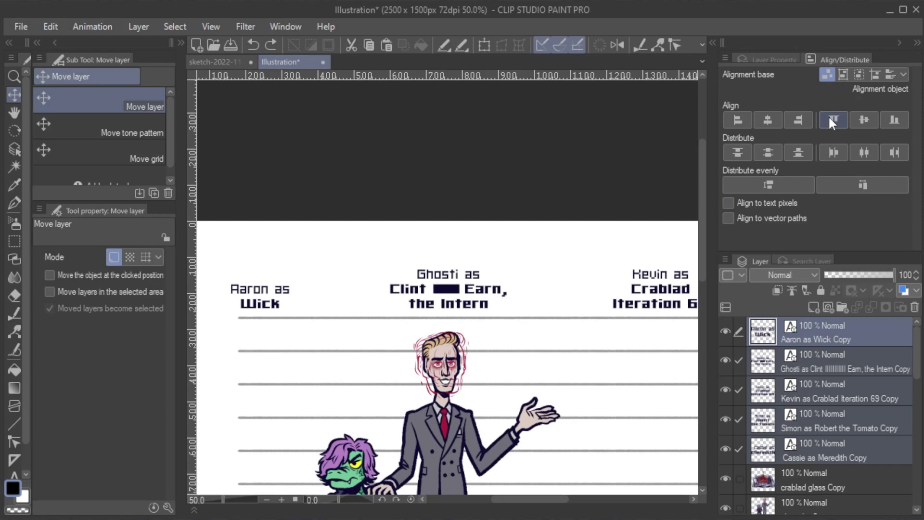
left_click(829, 120)
Align the five labels along their bottom edges with Align to text pixels on, and switch the option off again.
left_click(728, 202)
left_click_drag(539, 372, 209, 385)
left_click(894, 120)
left_click(788, 200)
left_click(842, 335)
key("ctrl+0")
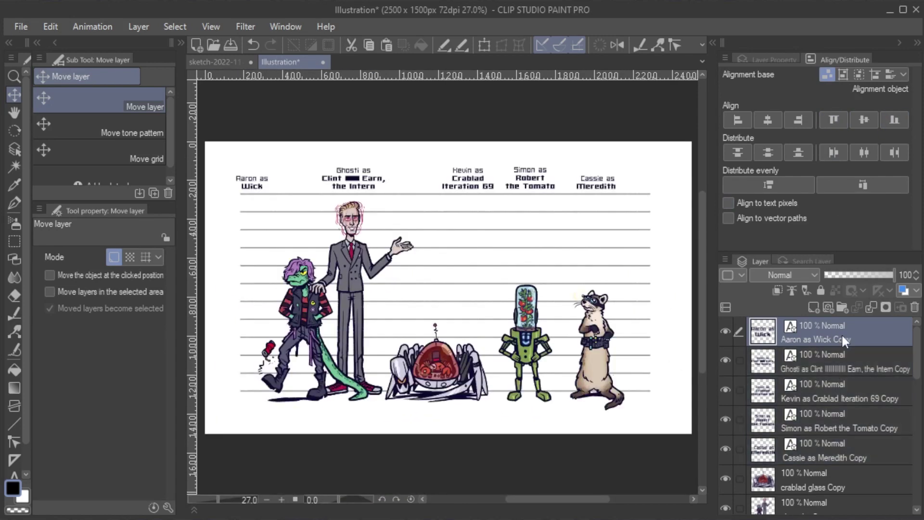
Move the characters and height lines up together, and place the five labels in a row below the characters.
left_click(840, 428, "shift")
scroll(813, 499, "down", 10)
scroll(843, 457, "up", 15)
left_click(844, 480, "shift")
left_click_drag(545, 337, 544, 312)
left_click(840, 452, "shift")
left_click_drag(545, 171, 544, 390)
Align the horizontal centres of the Crablad label and the crab, and likewise for the other label and character pairs.
left_click(839, 395)
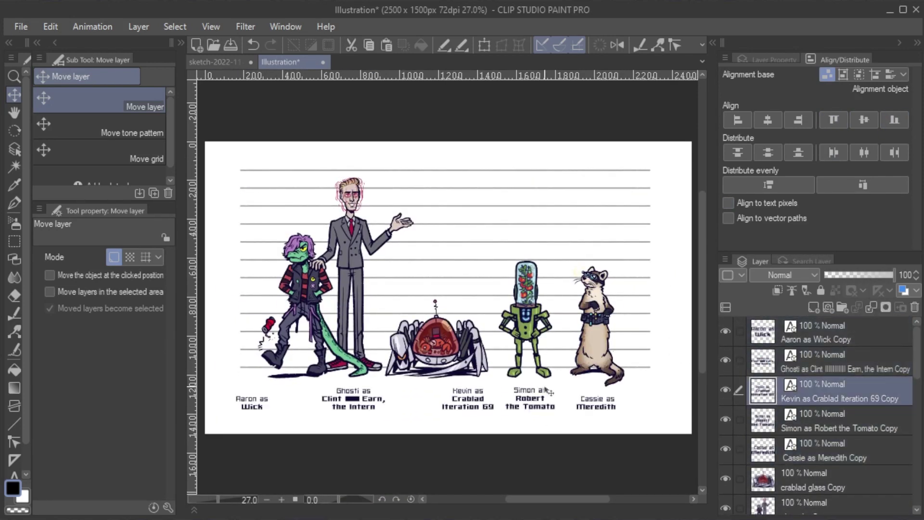
left_click(830, 480, "ctrl")
left_click(768, 120)
scroll(833, 481, "down", 3)
left_click(835, 382)
left_click(831, 492, "ctrl")
left_click(768, 120)
left_click(832, 365)
left_click(828, 445, "ctrl")
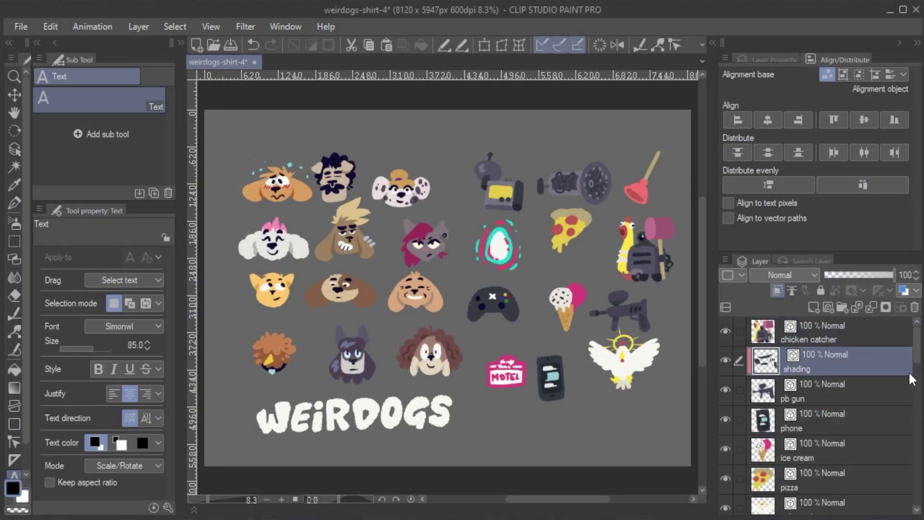
In weirdogs-shirt-4, select all artwork layers and folders from chicken catcher down to the last folder above Paper.
scroll(911, 379, "down", 10)
left_click(855, 506)
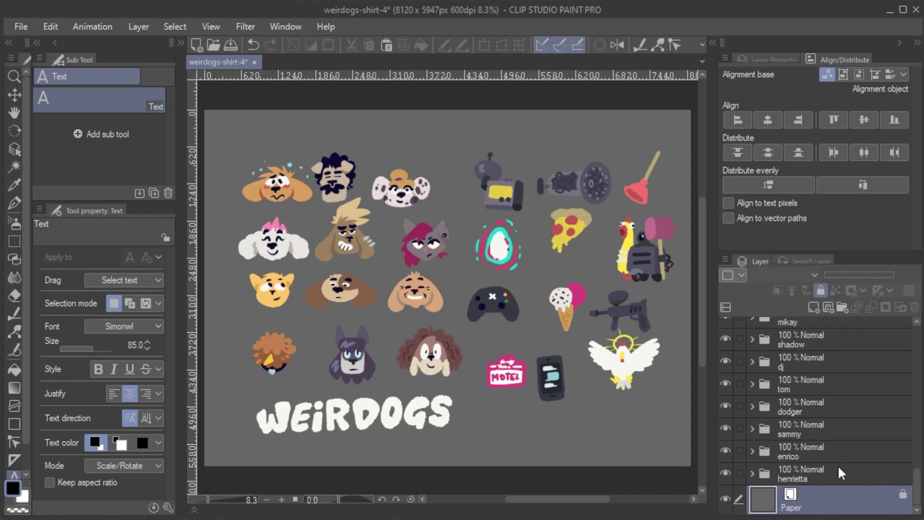
scroll(857, 458, "up", 5)
left_click(840, 362)
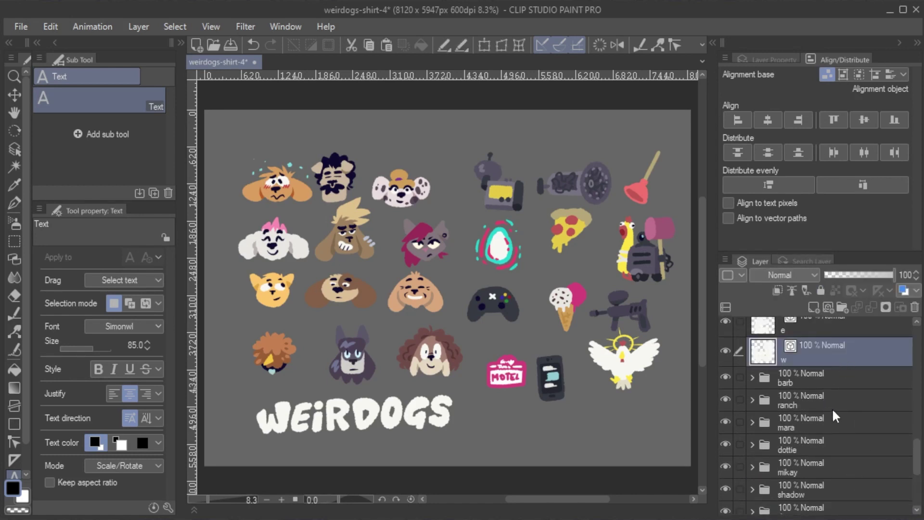
scroll(838, 411, "up", 2)
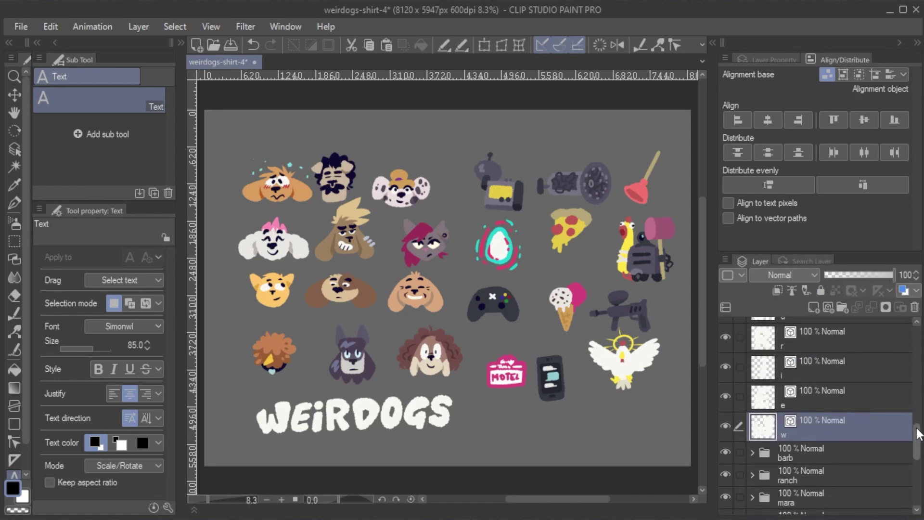
left_click_drag(918, 435, 915, 324)
left_click(863, 337)
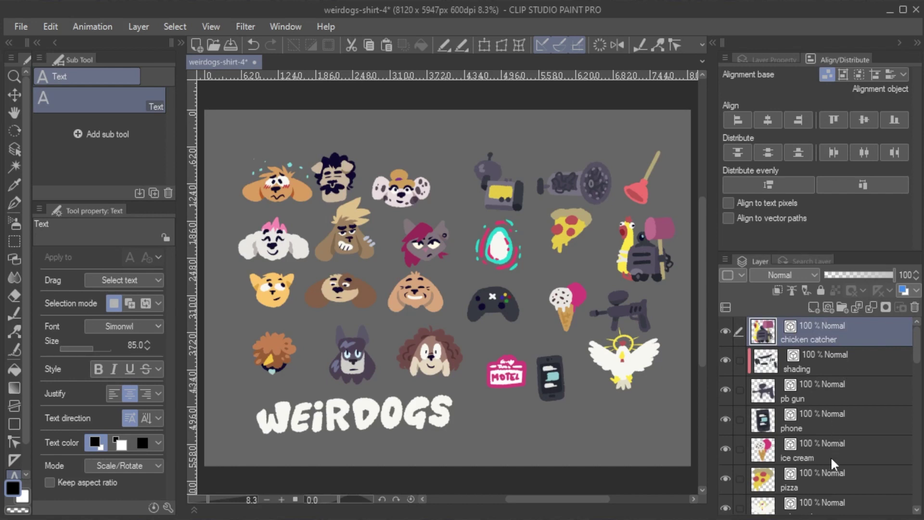
scroll(818, 453, "down", 5)
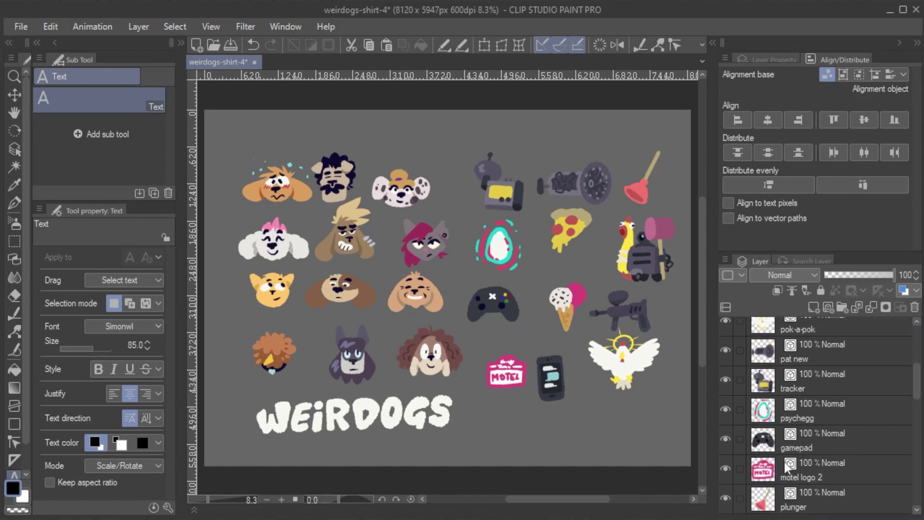
scroll(785, 462, "down", 12)
left_click(859, 478, "shift")
mouse_move(918, 490)
left_mouse_down()
mouse_move(918, 395)
mouse_move(919, 487)
left_mouse_up()
Centre all the selected artwork horizontally and vertically, using the canvas as the alignment base.
left_click(842, 73)
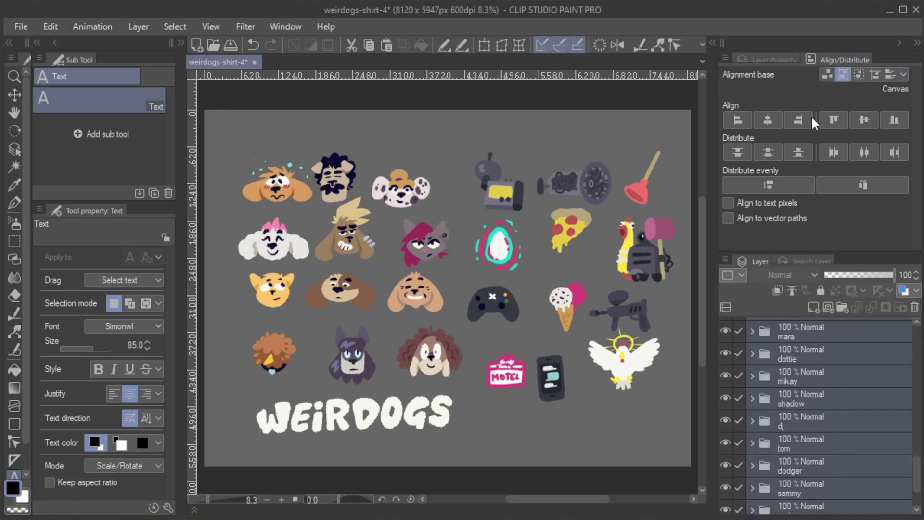
left_click(767, 120)
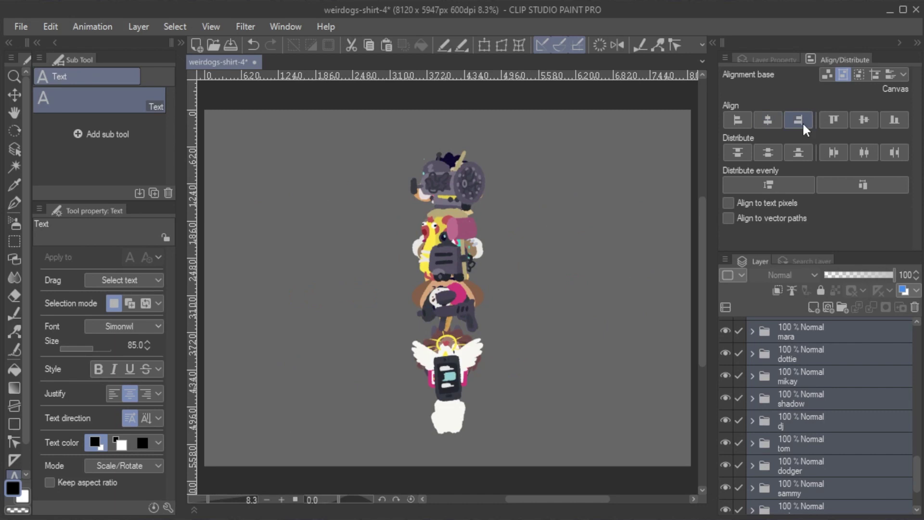
left_click(864, 121)
Change the canvas size to 1500 x 1500 px, keeping the centre as the reference point.
left_click(701, 44)
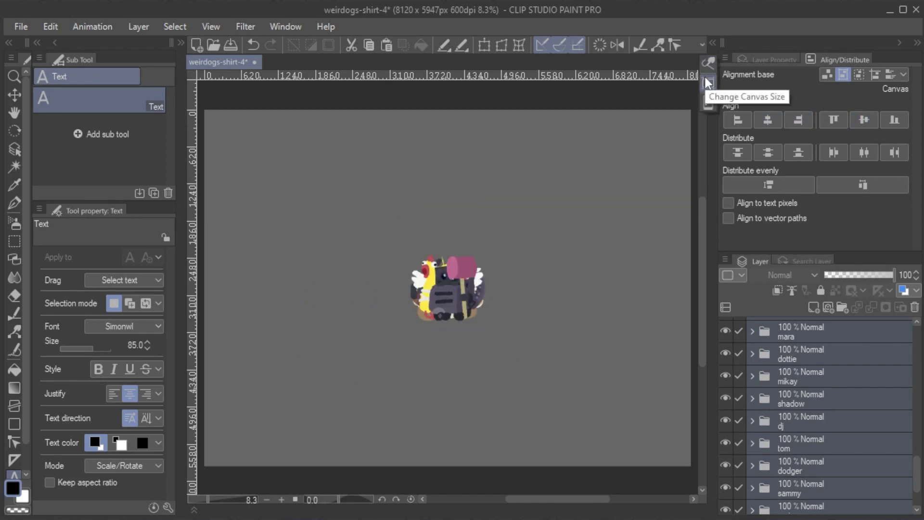
left_click(52, 28)
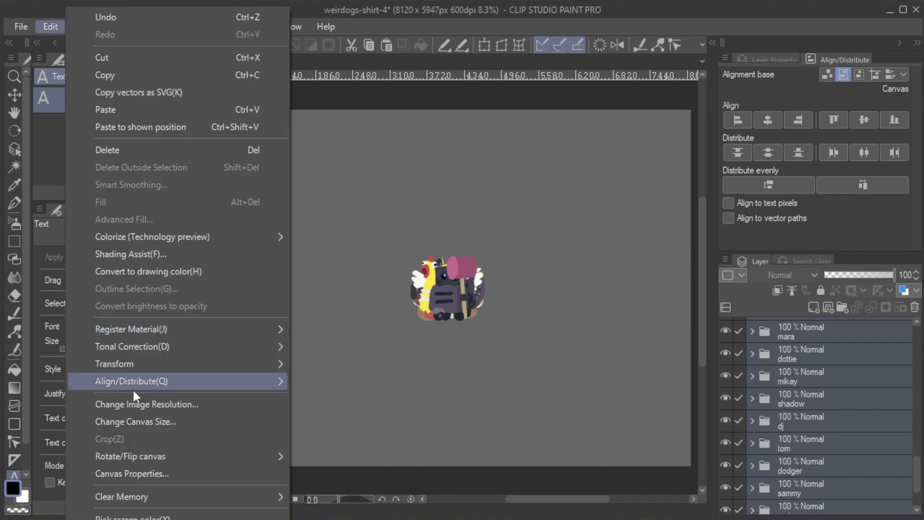
left_click(133, 421)
type("1500")
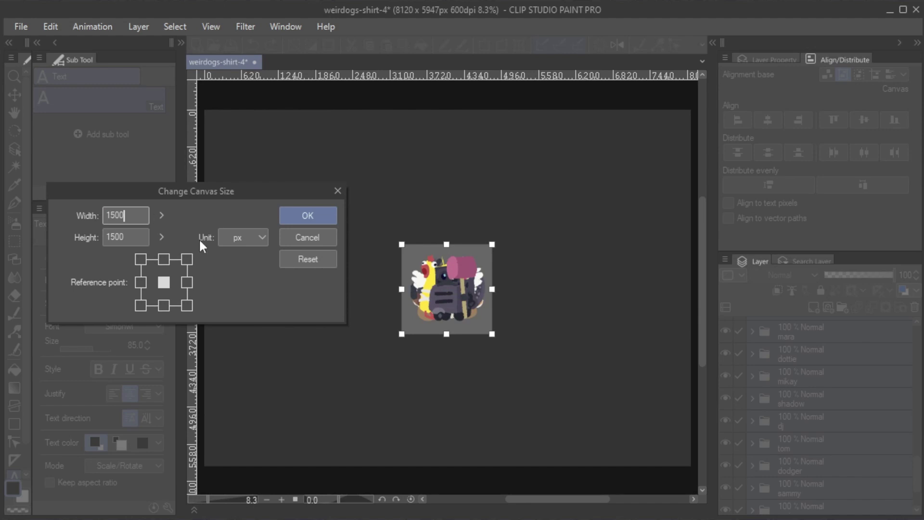
left_click(322, 210)
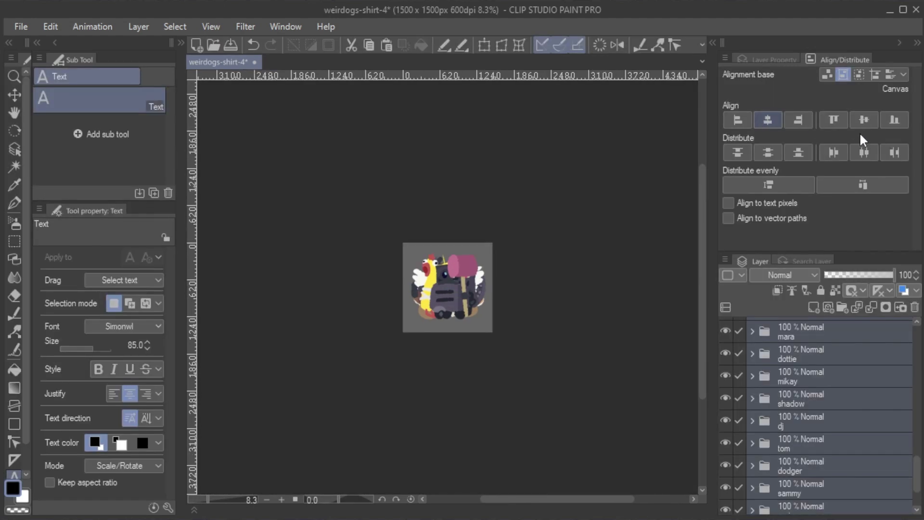
Hide the Paper layer and the other artwork layers and folders, leaving only the chicken catcher artwork and its shading visible.
scroll(869, 481, "down", 2)
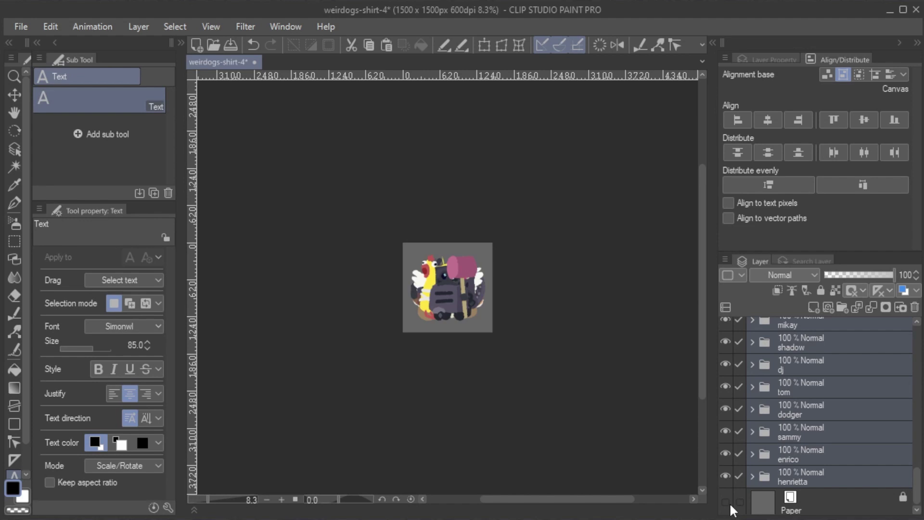
left_click_drag(726, 502, 725, 366)
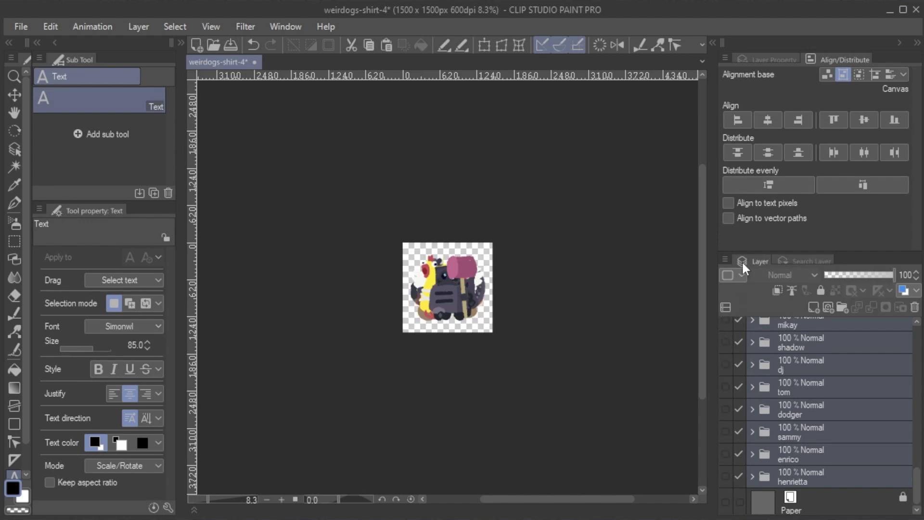
scroll(819, 388, "up", 2)
scroll(825, 412, "up", 2)
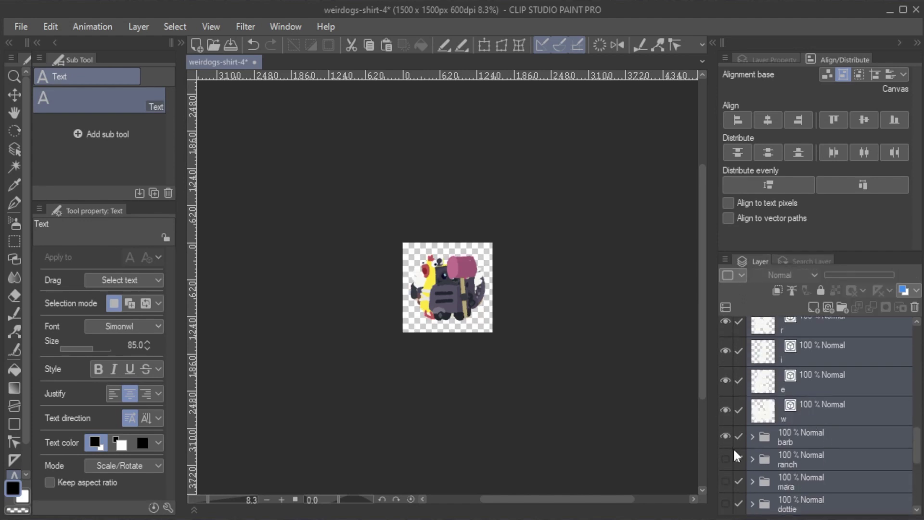
scroll(756, 380, "up", 4)
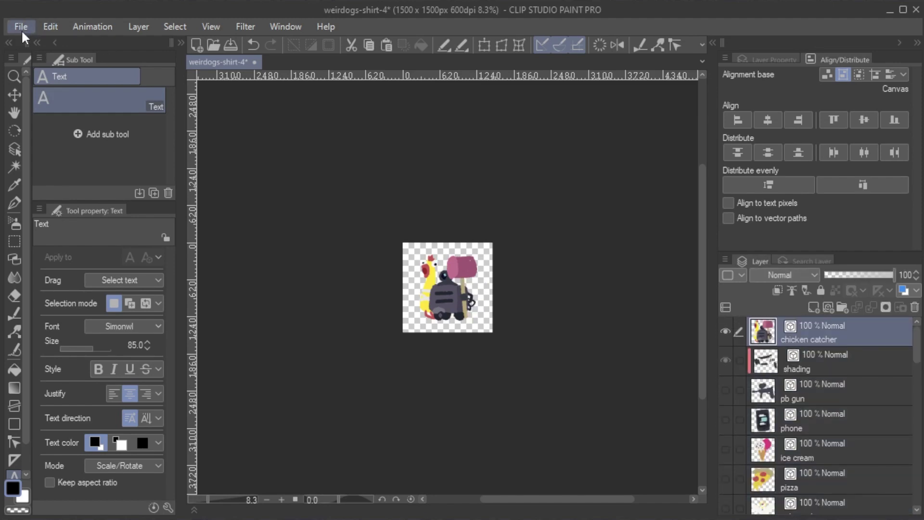
Export the chicken catcher artwork as a single-layer PNG with an output size of 150 x 150 px.
left_click(20, 30)
mouse_move(124, 192)
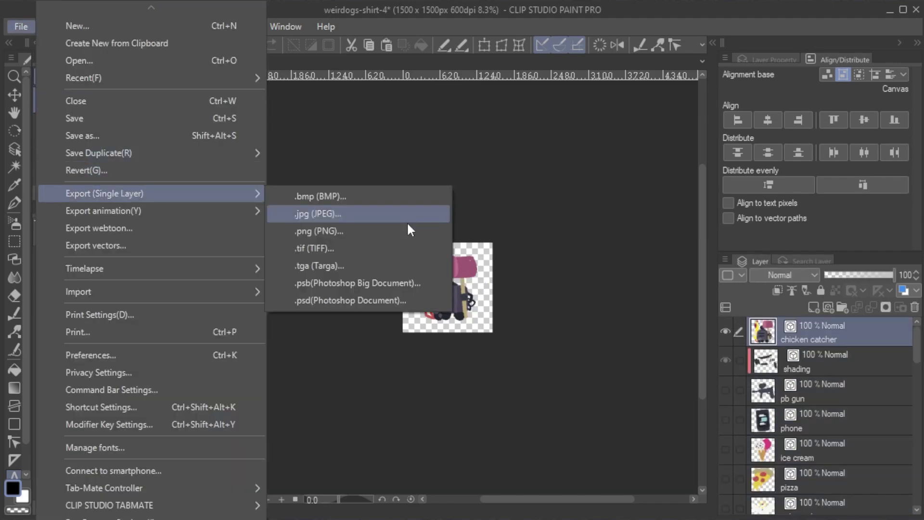
left_click(365, 227)
left_click(101, 342)
left_click(244, 338)
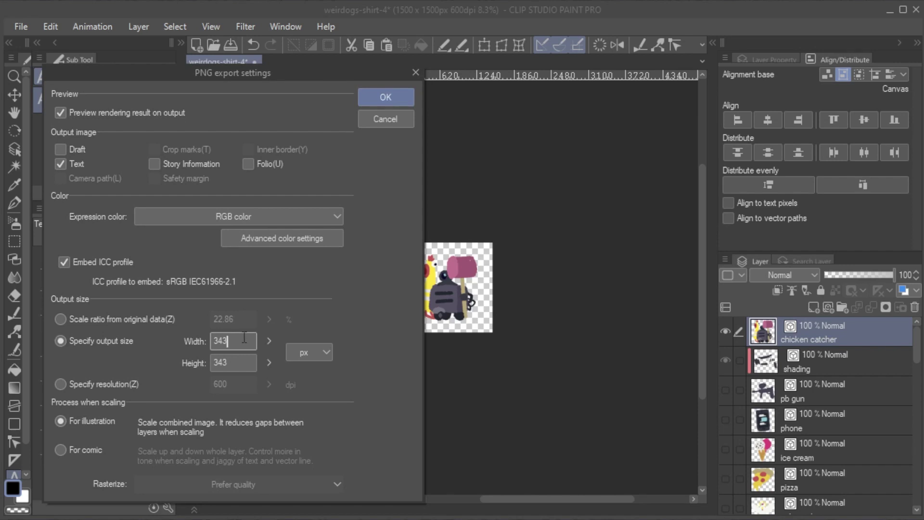
type("150")
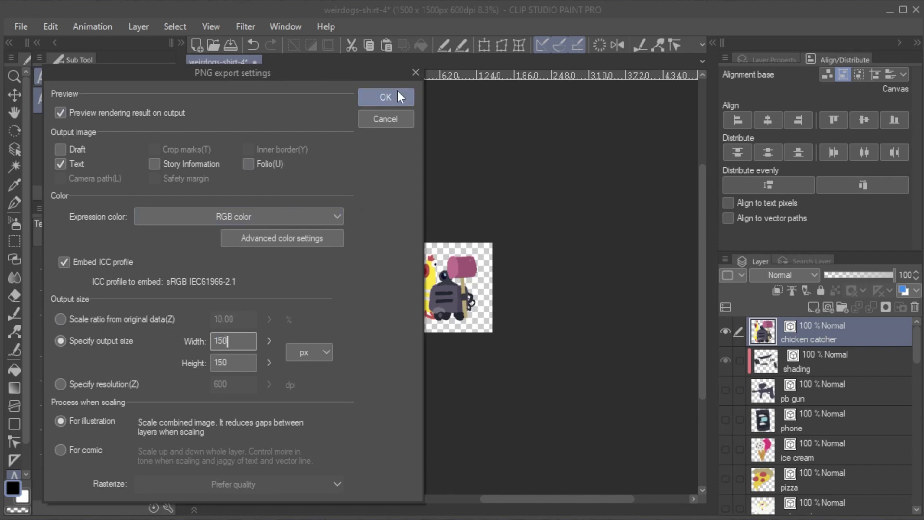
left_click(386, 96)
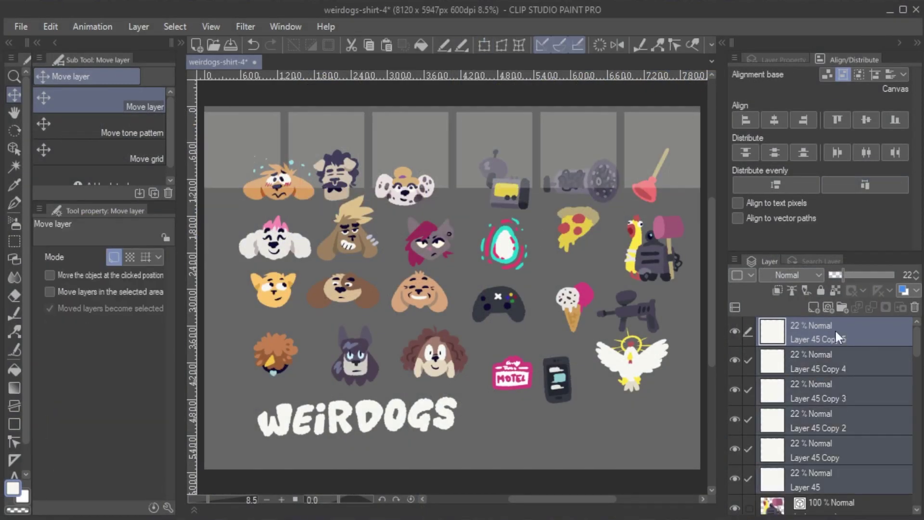
Duplicate the translucent guideline rectangles into a grid of five rows and six columns, grouped in one folder per row.
key("ctrl+c")
key("ctrl+v")
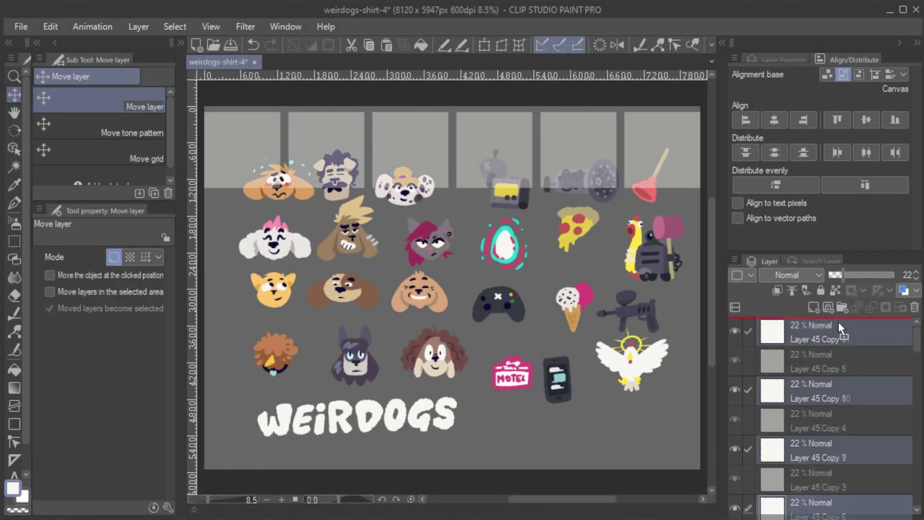
key("ctrl+c")
key("ctrl+v")
left_click_drag(916, 334, 916, 428)
scroll(837, 435, "up", 20)
Using Alignment object as the base, align the vertical centres of the artwork in the first two rows with their guideline rectangles.
left_click(818, 417)
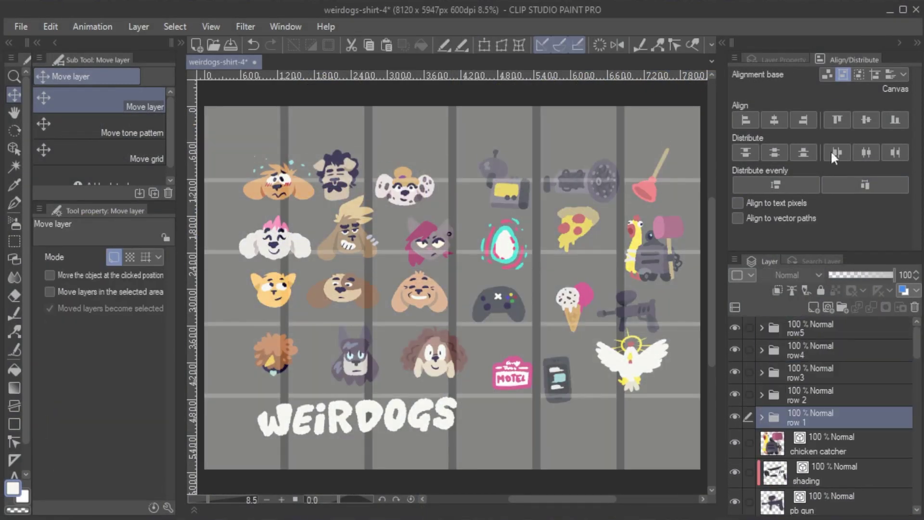
left_click(827, 74)
left_click(866, 120)
left_click(817, 475)
left_click(866, 120)
left_click(828, 444, "ctrl")
left_click(866, 119)
left_click(866, 120)
Align the vertical centres of the artwork in rows three and four and of the WEIRDOGS lettering with their guideline rectangles.
scroll(851, 451, "down", 10)
left_click(850, 445, "ctrl")
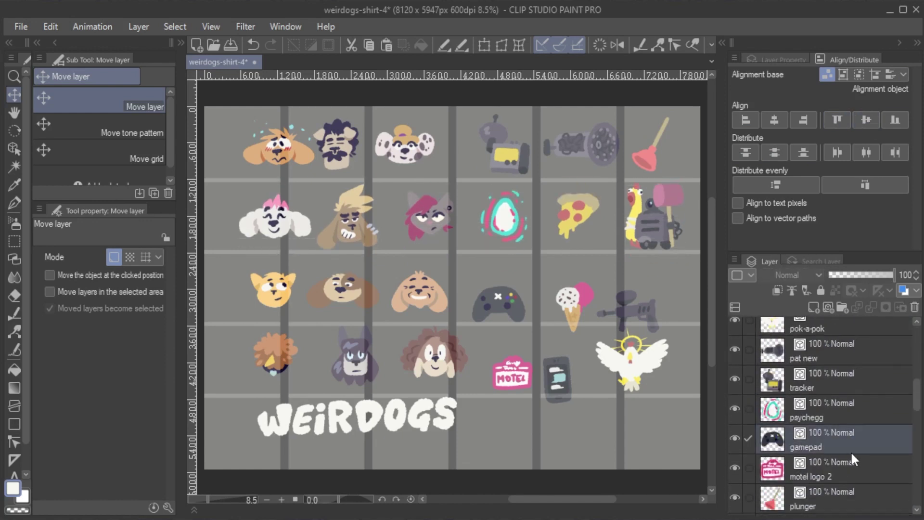
left_click(828, 441, "ctrl")
left_click(866, 120)
scroll(860, 422, "down", 10)
left_click(837, 481, "ctrl")
left_click(869, 123)
left_click(869, 123)
scroll(842, 385, "up", 20)
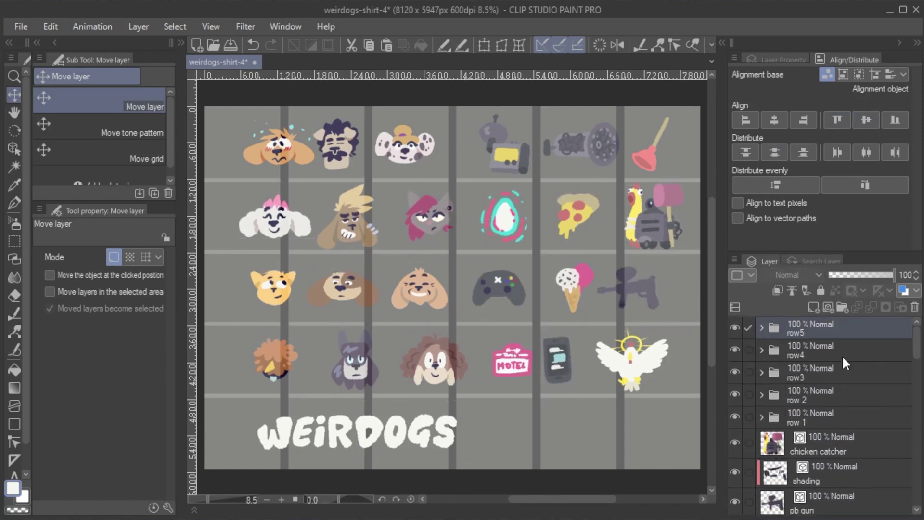
Align the horizontal centres of the plunger, chicken catcher, pb gun and pok-a-pok with the sixth column's guideline rectangles.
left_click(762, 415)
left_click(786, 424)
scroll(851, 404, "down", 5)
left_click(851, 407, "ctrl")
left_click(774, 119)
Align the horizontal centres of the pat new, pizza, ice cream and phone column and further columns with their guideline rectangles.
left_click(854, 368)
scroll(857, 405, "down", 5)
left_click(814, 469)
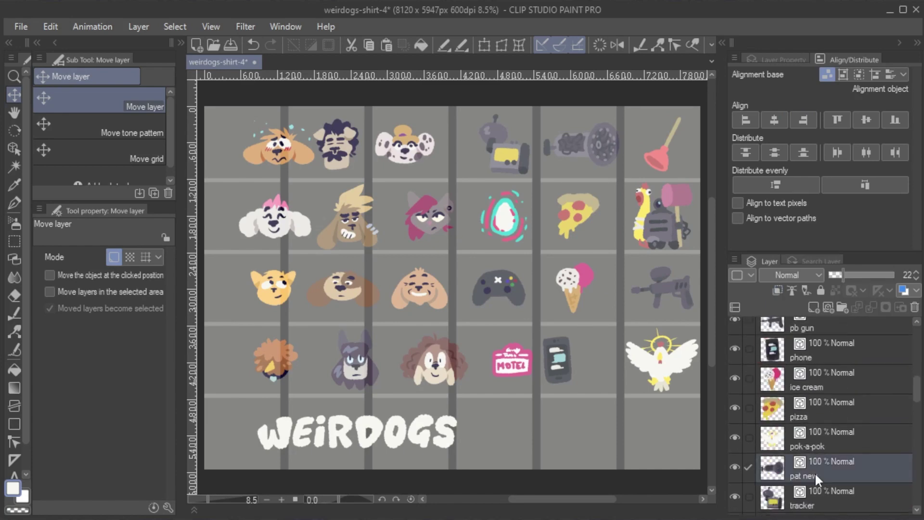
left_click(775, 120)
scroll(847, 440, "down", 5)
left_click(848, 440, "ctrl")
left_click(774, 120)
left_click(838, 469, "ctrl")
left_click(776, 120)
scroll(842, 409, "down", 5)
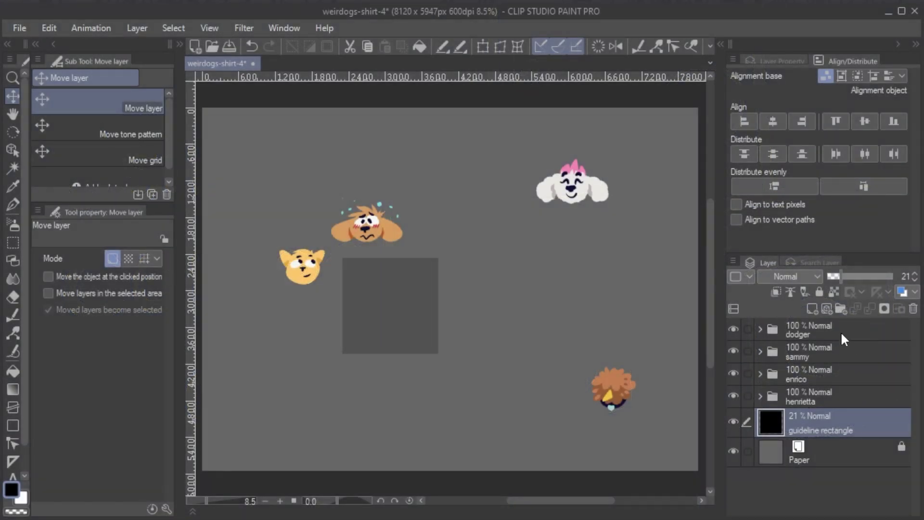
Try to align the right edges of all four head folders and the guideline rectangle together, and undo it.
left_click(842, 335, "shift")
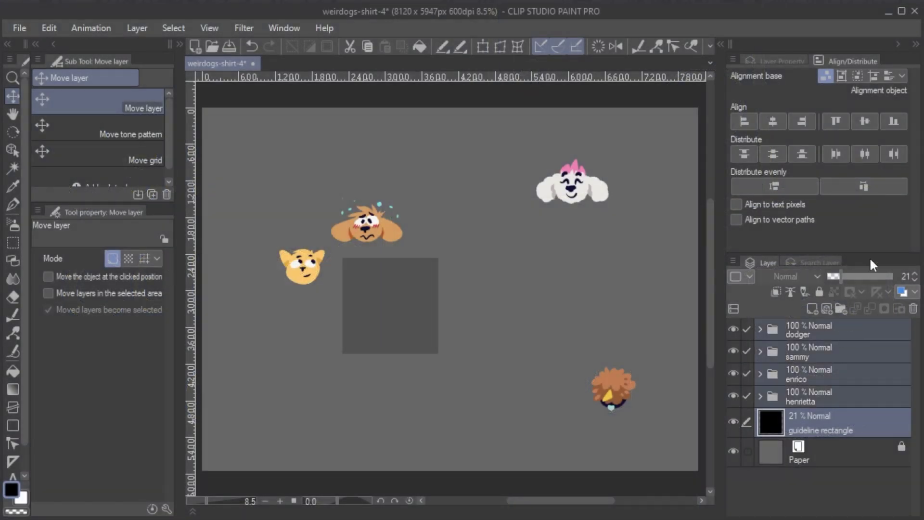
left_click(813, 123)
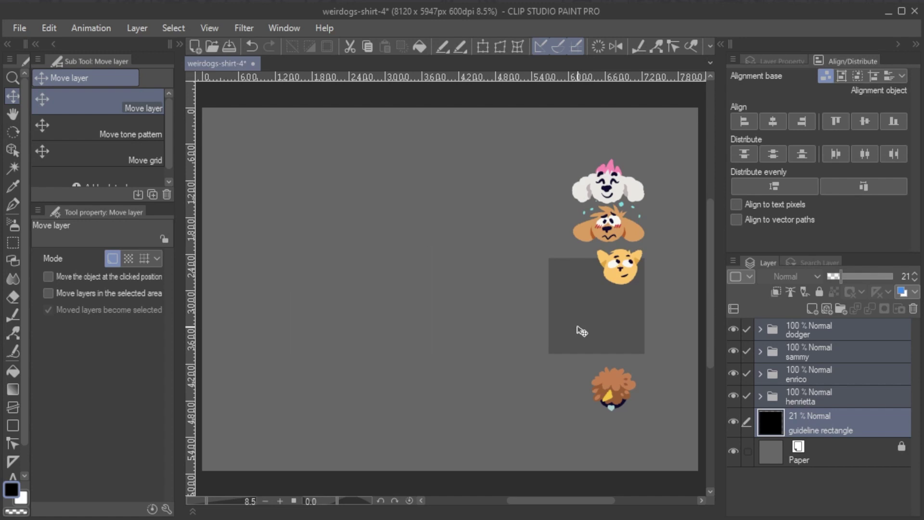
key("ctrl+z")
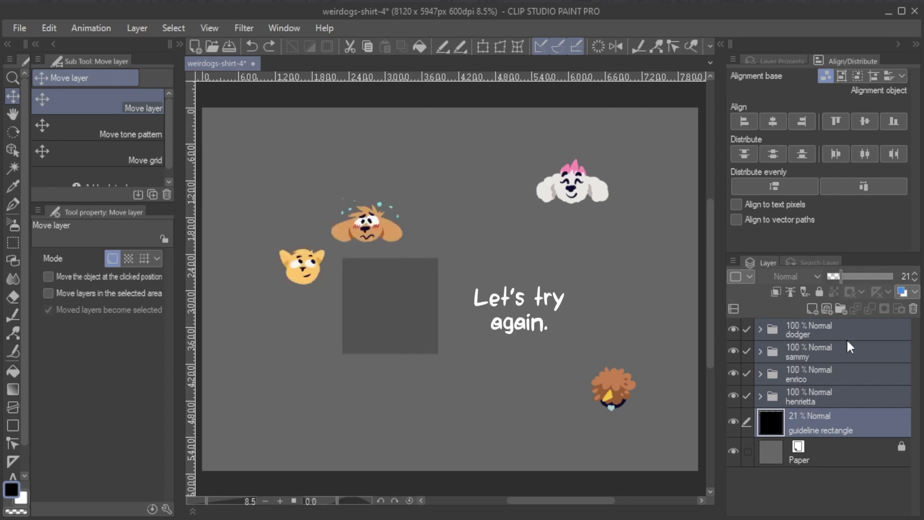
Align the dodger folder and the enrico folder, one at a time, to the guideline rectangle's right edge.
left_click(829, 334)
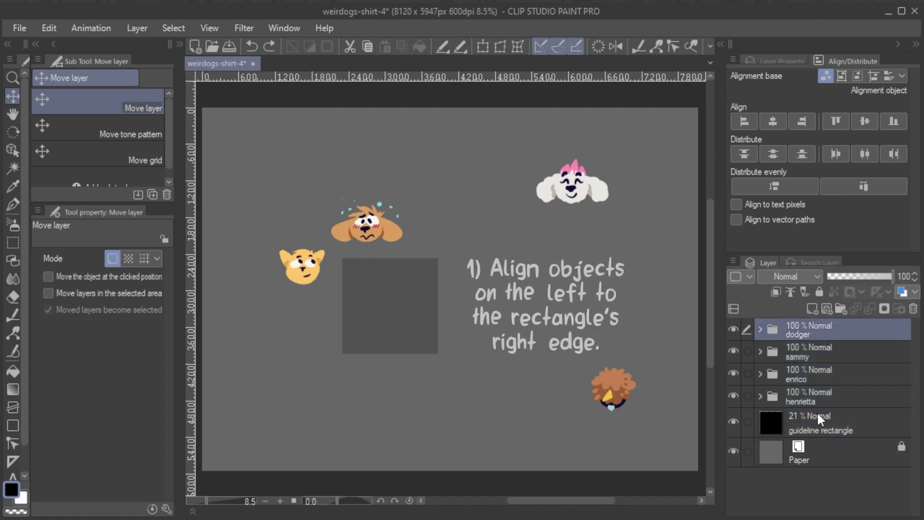
left_click(818, 422, "ctrl")
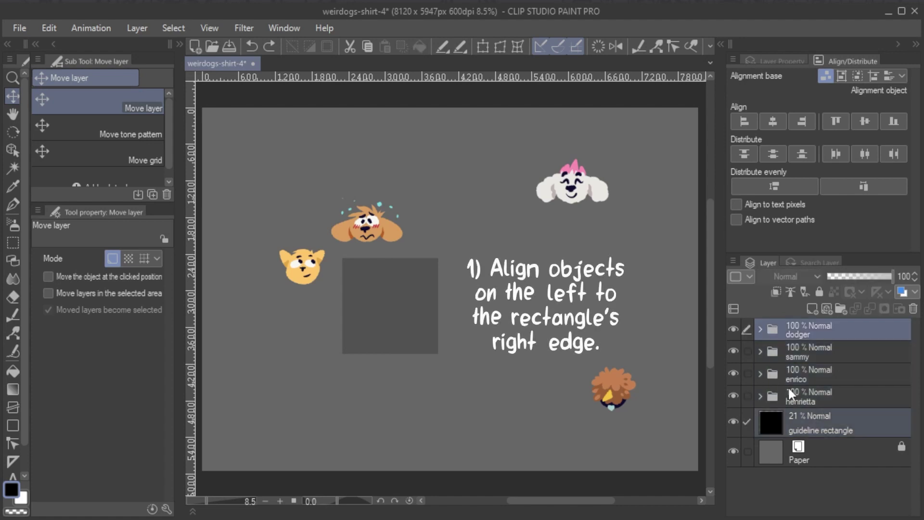
left_click(801, 124)
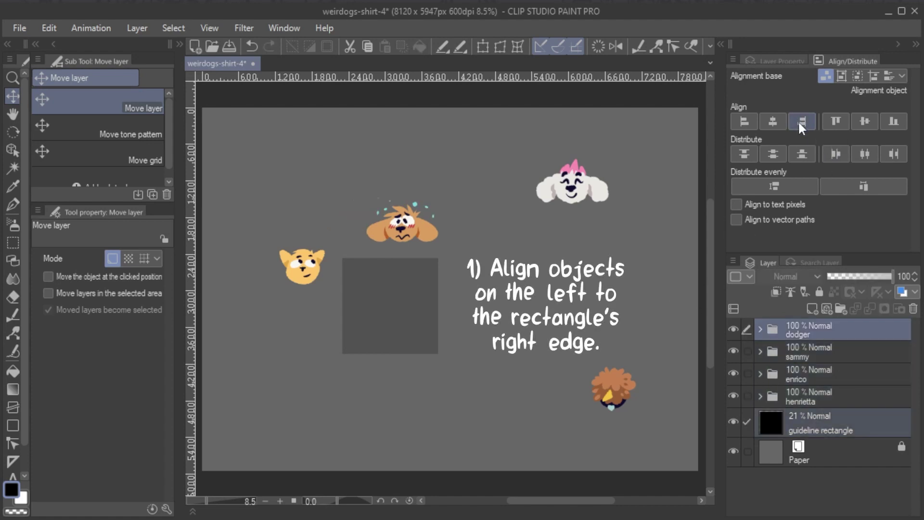
left_click(840, 381)
left_click(825, 428, "ctrl")
left_click(801, 121)
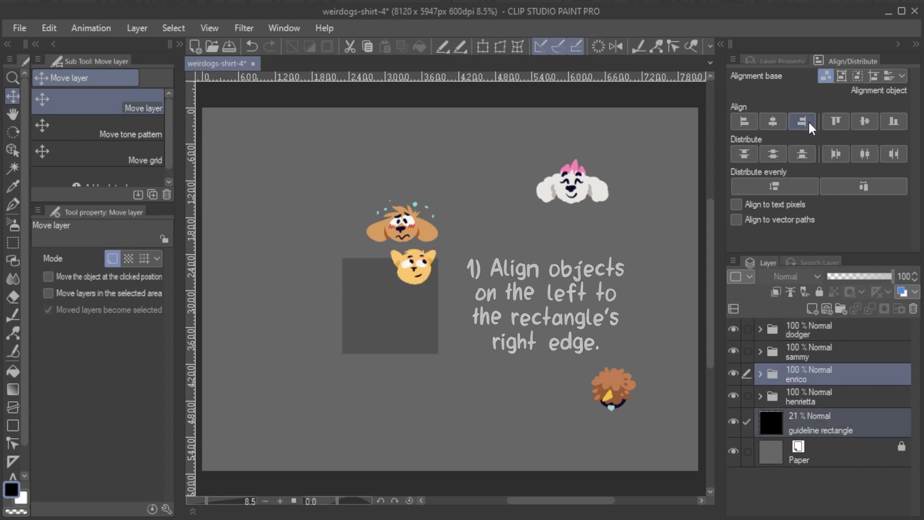
Align the sammy and henrietta folders together to the guideline rectangle's left edge.
left_click(812, 355)
left_click(816, 396, "ctrl")
left_click(819, 428, "ctrl")
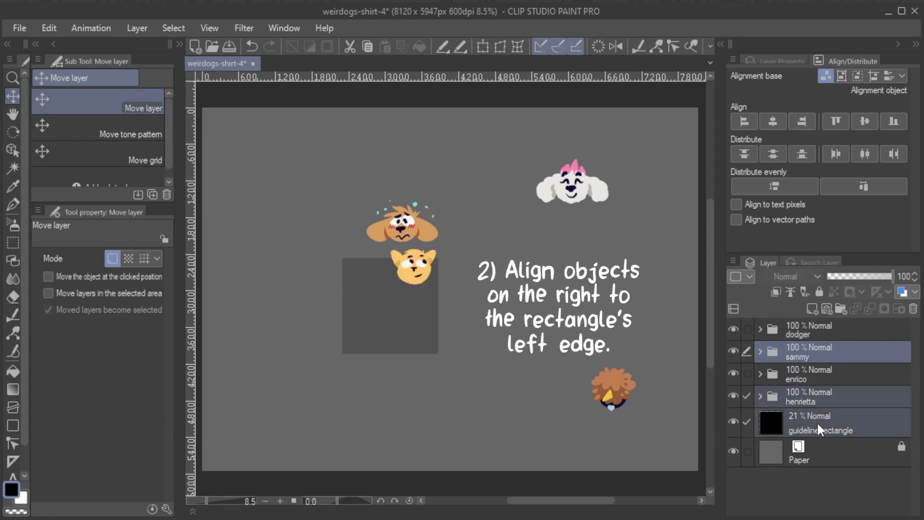
left_click(752, 124)
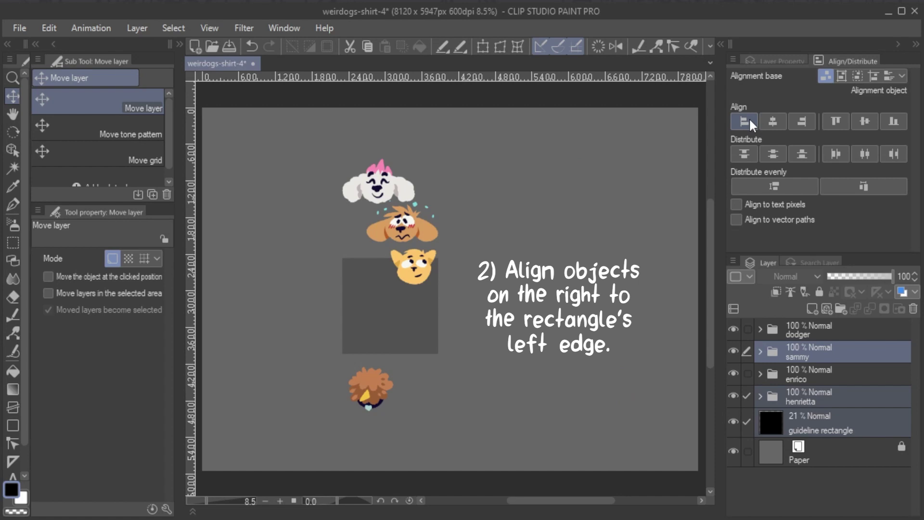
Select all four head folders with the guideline rectangle and align their horizontal centres.
left_click(813, 330)
left_click(821, 420, "shift")
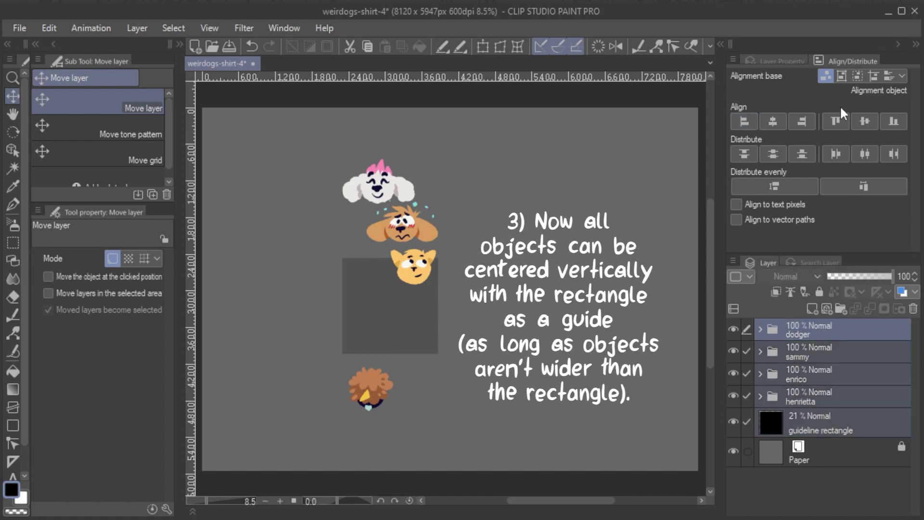
left_click(774, 124)
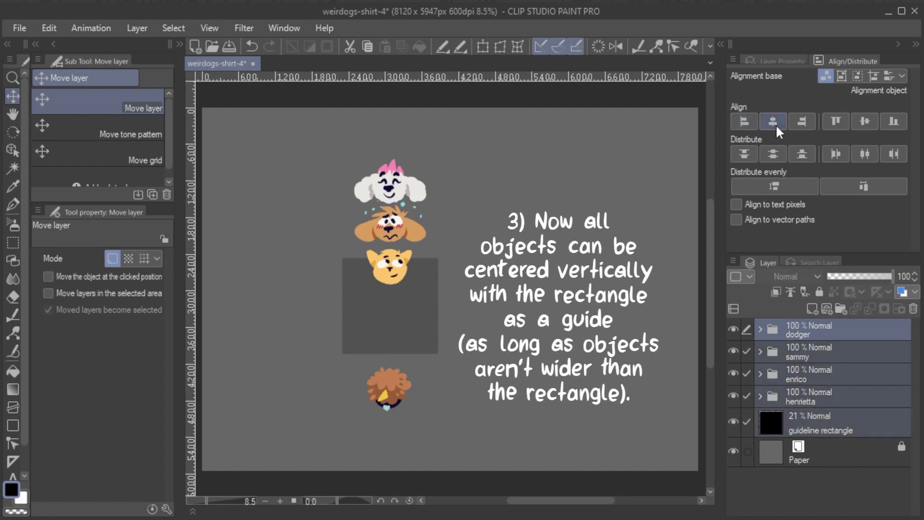
Align the henrietta folder to the guideline rectangle's top edge.
left_click(822, 422)
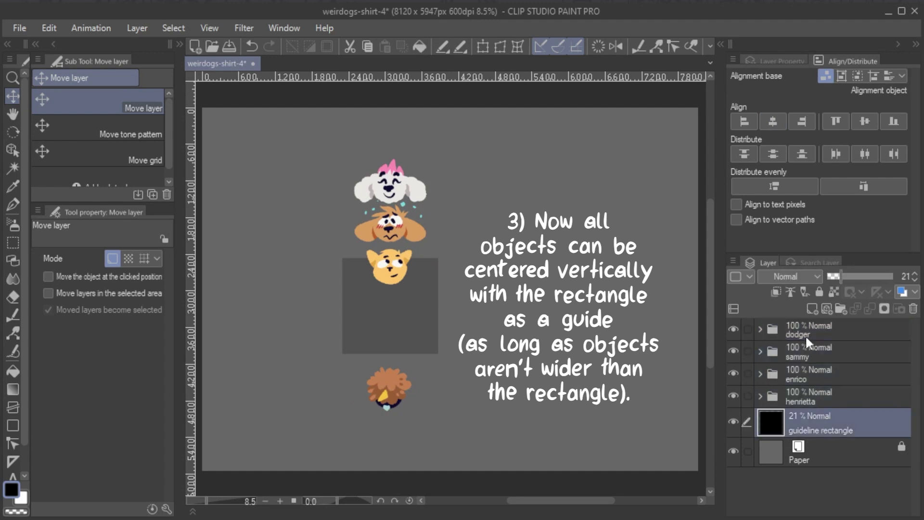
left_click(812, 395, "ctrl")
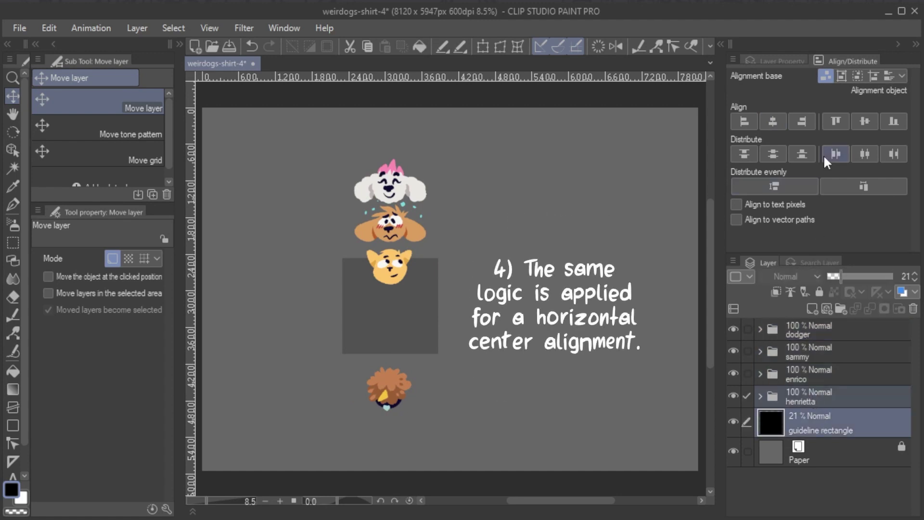
left_click(835, 125)
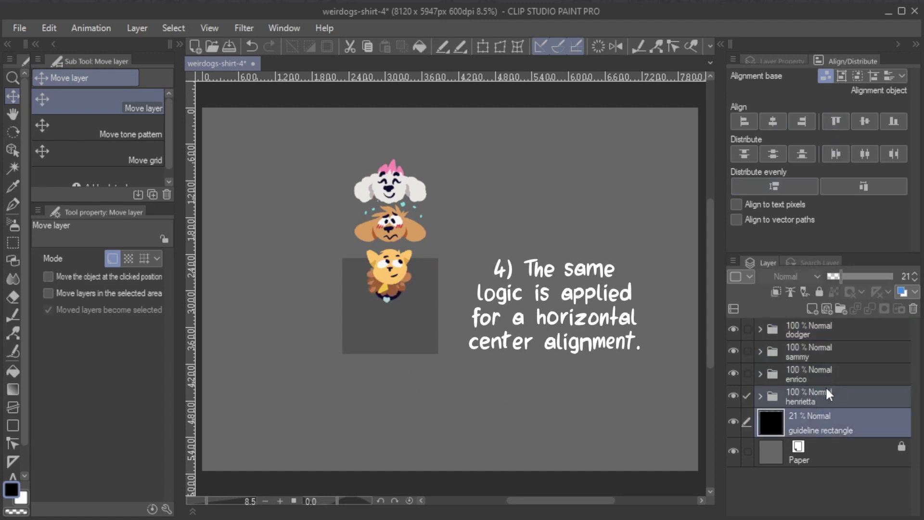
Align all four head folders to the guideline rectangle's bottom edge and align their vertical centres with it.
left_click(824, 336, "shift")
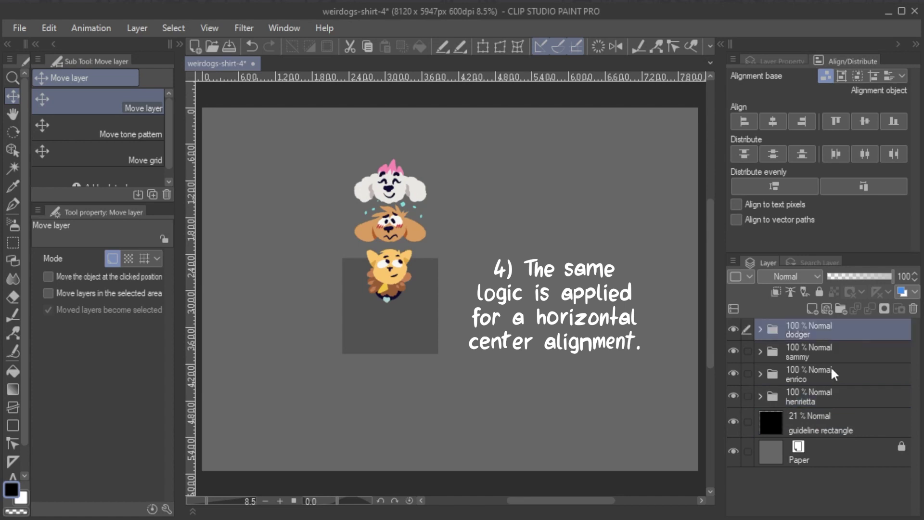
left_click(899, 124)
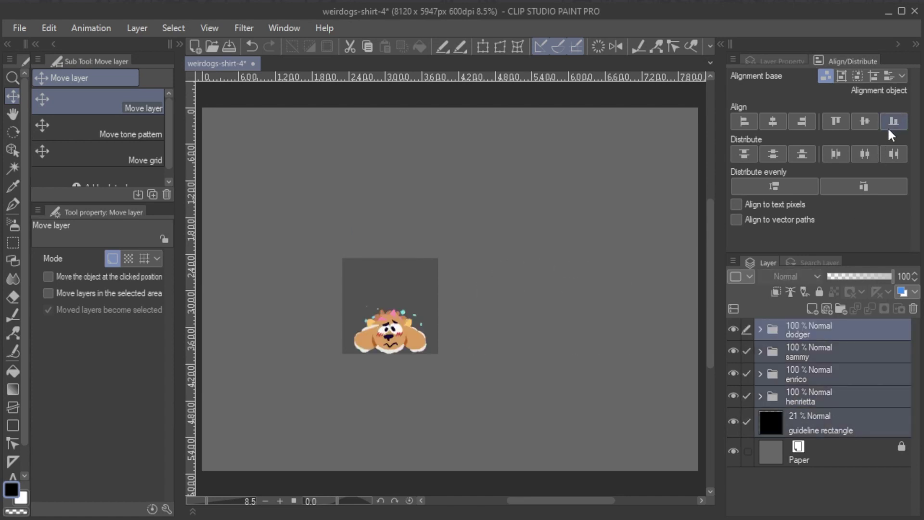
left_click(864, 128)
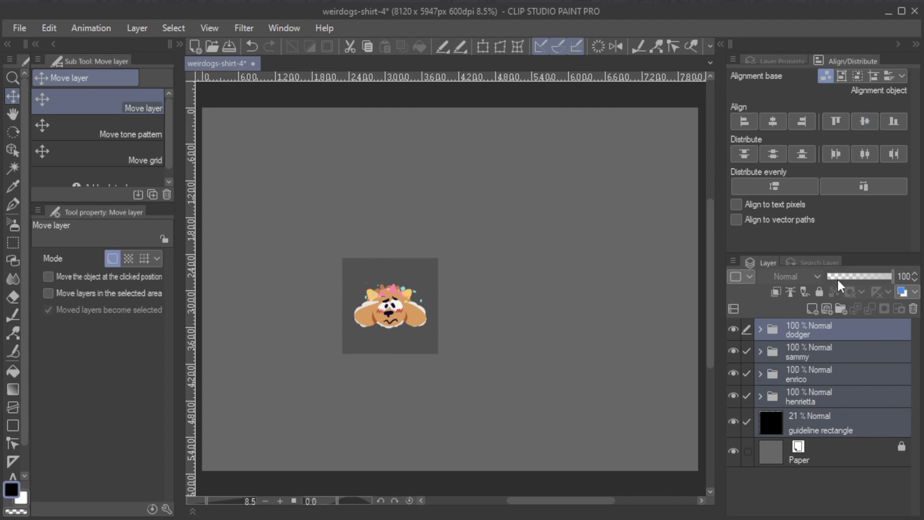
Align the dodger, sammy, enrico and henrietta folders to the vertical centre line of the canvas.
left_click(809, 331)
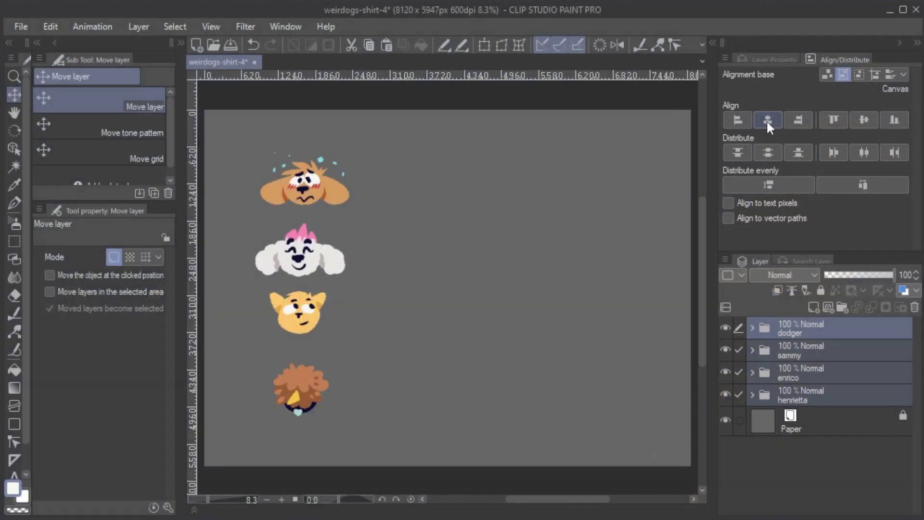
left_click(766, 120)
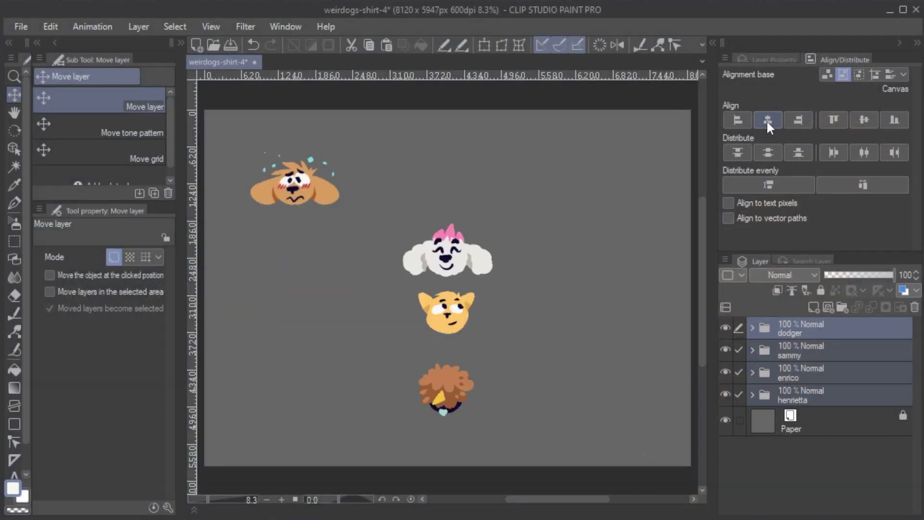
Find the stray vector mark on Layer 2 of the dodger folder near the canvas's lower-right corner and delete it.
left_click(751, 328)
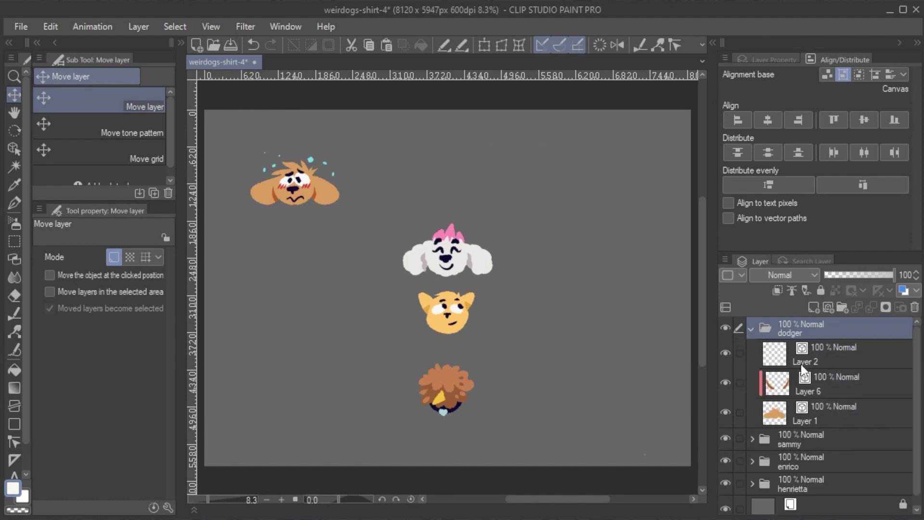
left_click(780, 364)
left_click(14, 148)
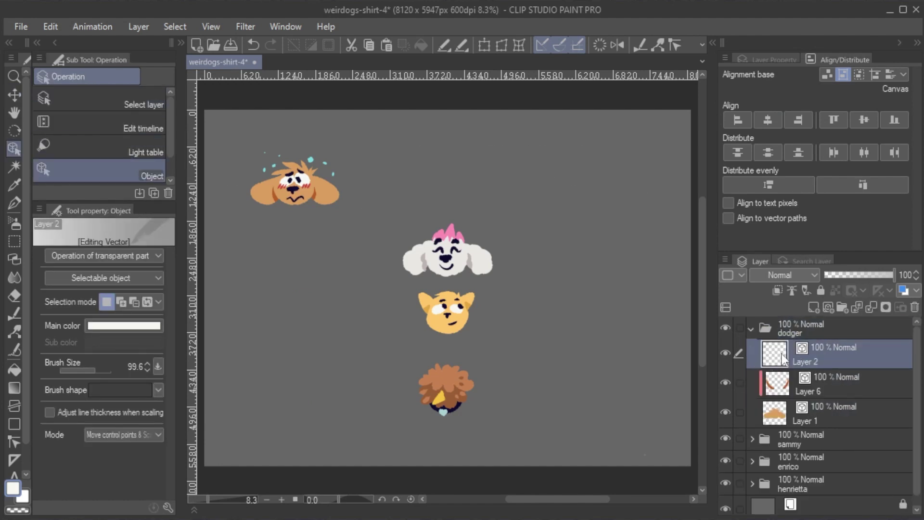
left_click_drag(650, 403, 507, 289)
scroll(559, 367, "up", 3)
scroll(507, 289, "up", 3)
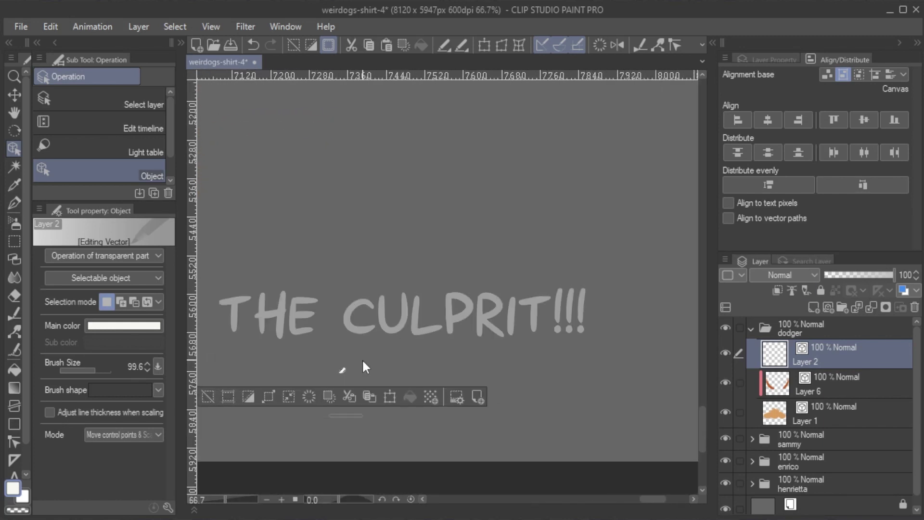
left_click(14, 241)
left_click_drag(290, 310, 432, 401)
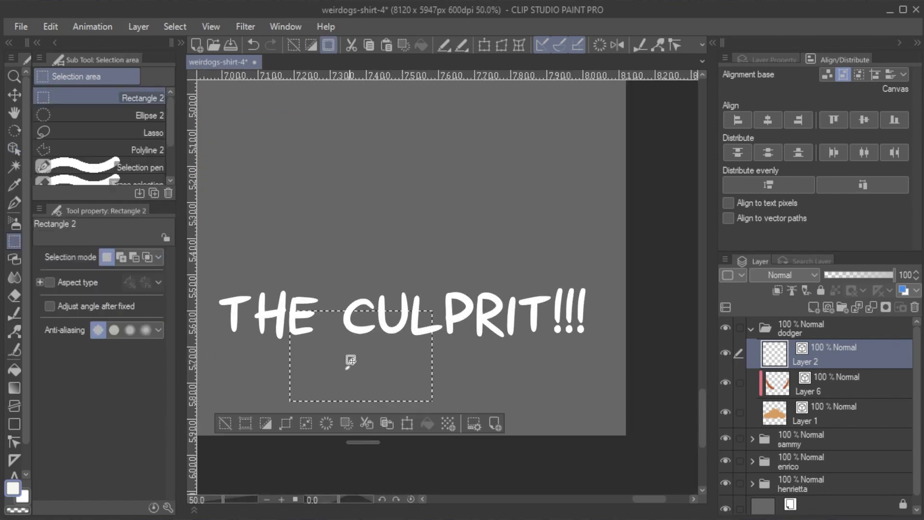
key("ctrl+d")
key("ctrl+0")
Select all four head folders again and align them to the canvas's vertical centre line.
left_click(767, 327)
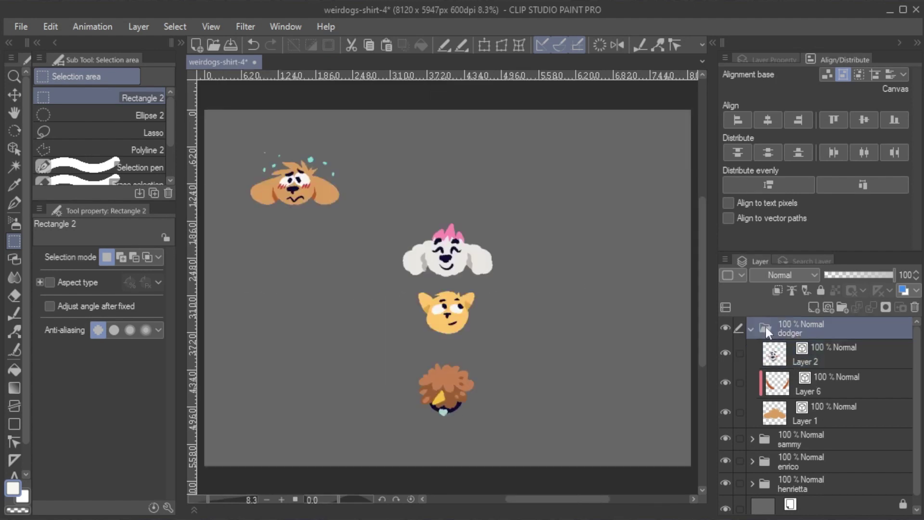
left_click(752, 328)
left_click(821, 389, "shift")
left_click(752, 159)
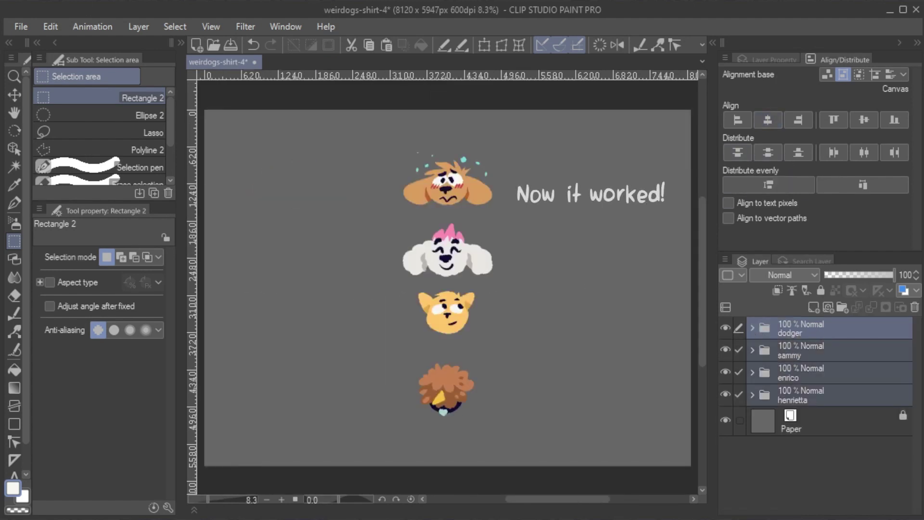
Try to distribute the vertical spacing of the dodger folder's individual layers together with the sammy, enrico and henrietta folders.
left_click(799, 347)
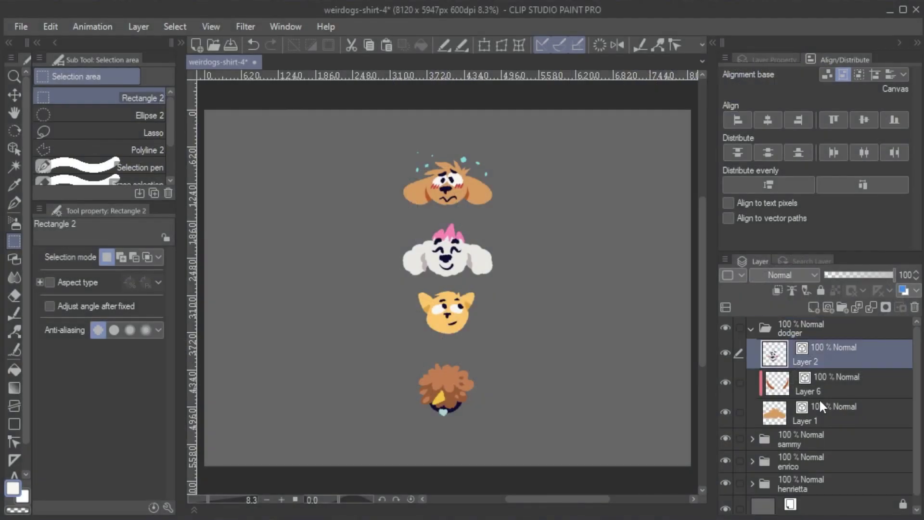
left_click(820, 402, "shift")
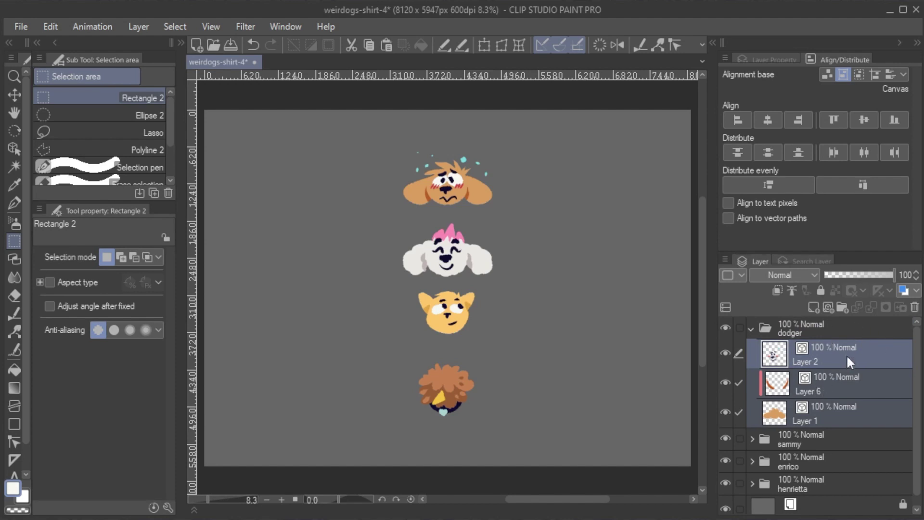
left_click(821, 445, "shift")
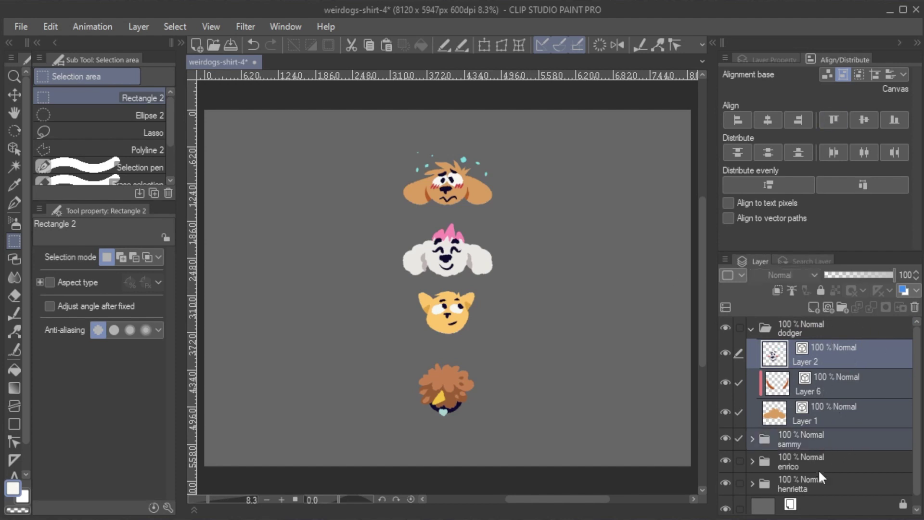
left_click(821, 477, "shift")
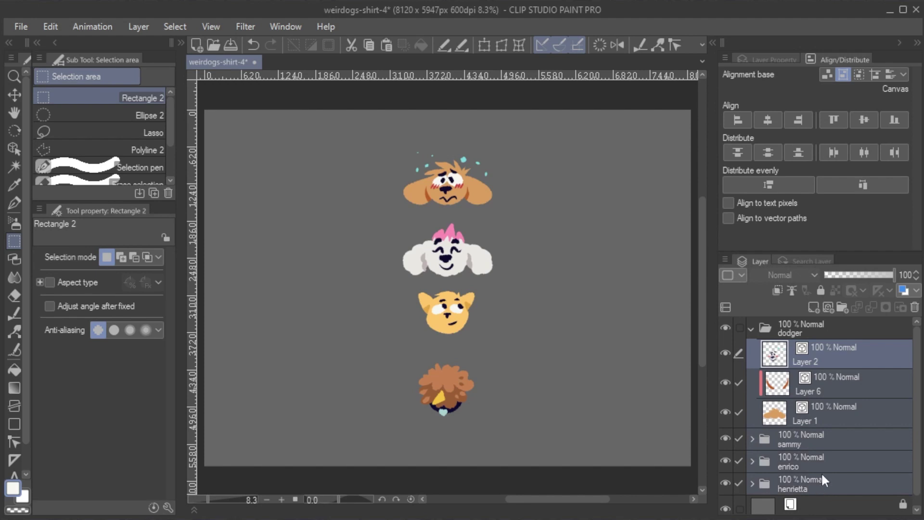
left_click(788, 185)
left_click(785, 182)
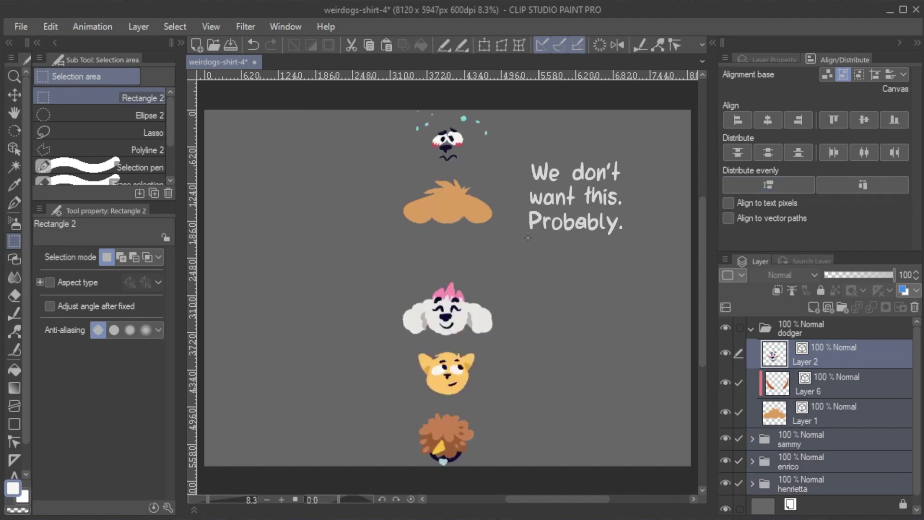
Undo the vertical spacing distribution of the dodger layers and the other head folders.
left_click(826, 363)
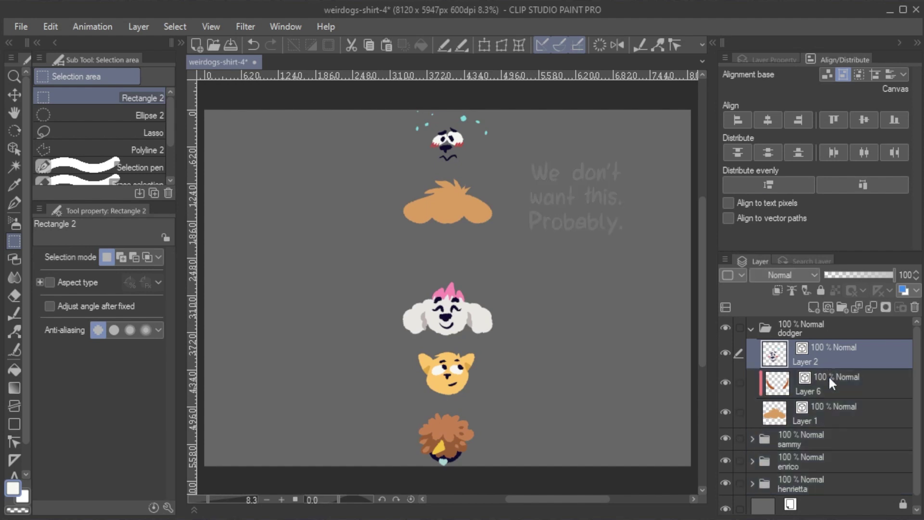
left_click(824, 412, "shift")
left_click(854, 346)
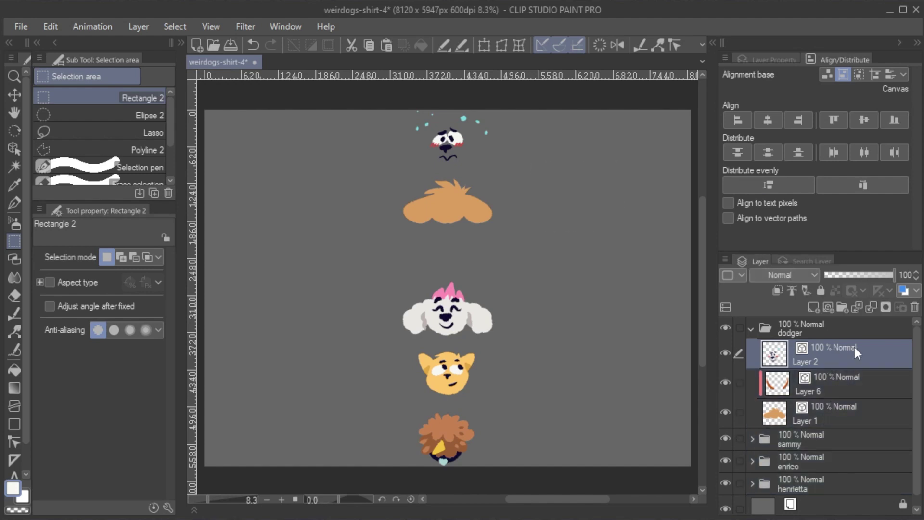
key("ctrl+z")
Select the dodger folder itself together with the sammy, enrico and henrietta folders.
left_click(823, 330)
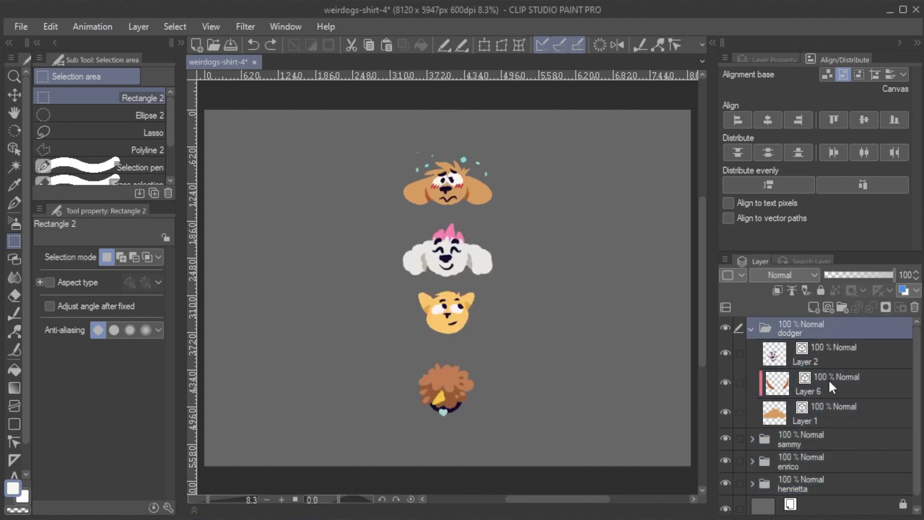
left_click(824, 442, "ctrl")
left_click(823, 461, "ctrl")
left_click(822, 479, "ctrl")
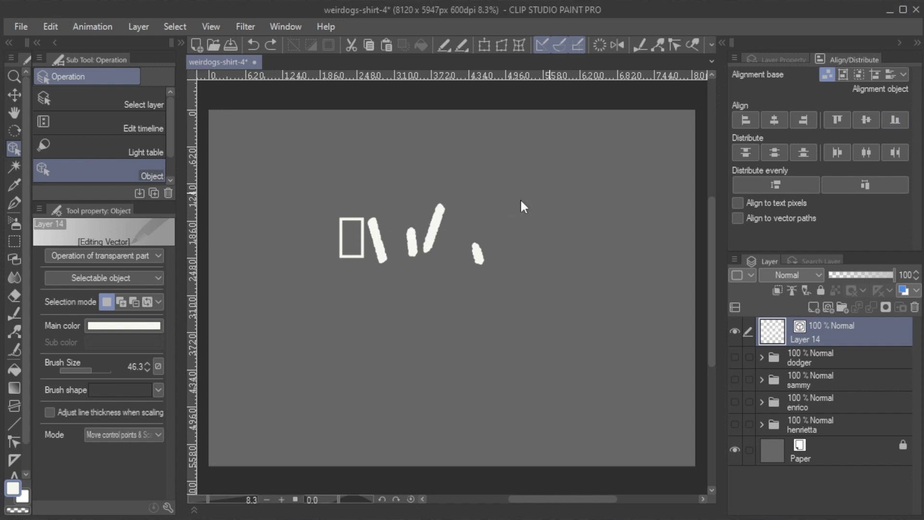
Align all vector objects on Layer 14 to their bottom edges and distribute their horizontal spacing evenly.
left_click_drag(550, 192, 321, 274)
left_click(893, 120)
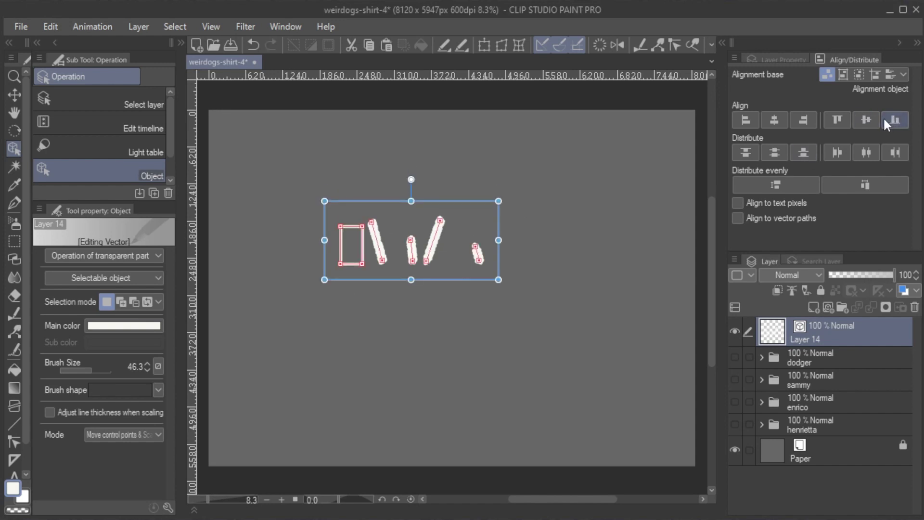
left_click(847, 185)
left_click(553, 295)
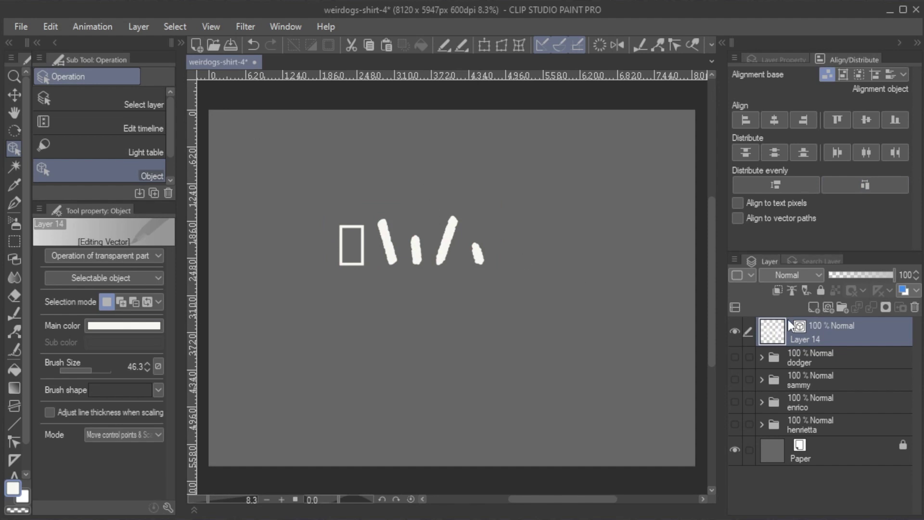
Hide Layer 14, then expand the sammy folder and make it visible.
left_click(735, 332)
left_click(761, 379)
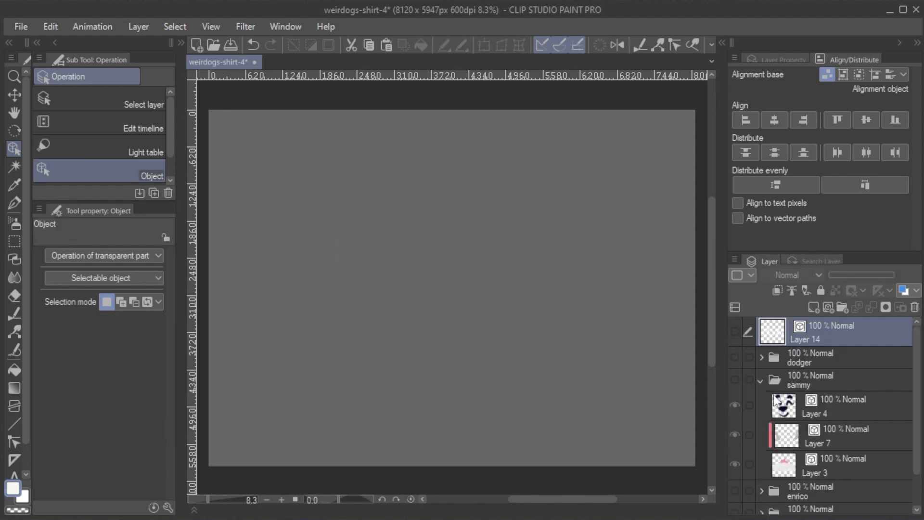
left_click(735, 379)
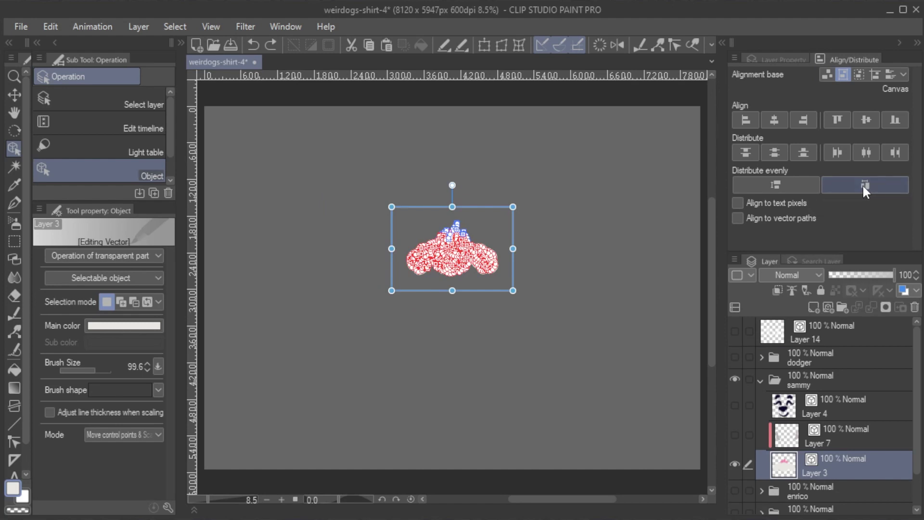
Try to distribute Layer 3's vector strokes evenly across the canvas width and move a white shape below the row, then undo both.
left_click(863, 185)
left_click(525, 302)
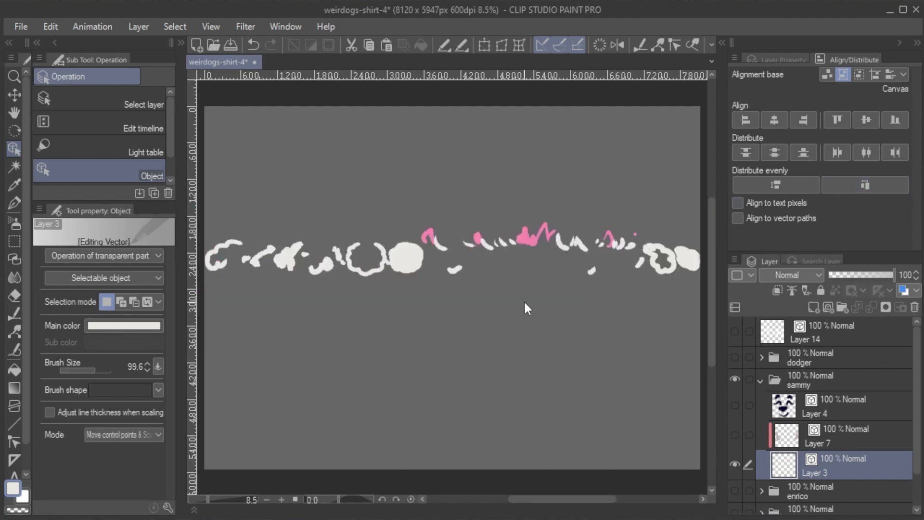
left_click_drag(405, 256, 423, 310)
left_click(552, 368)
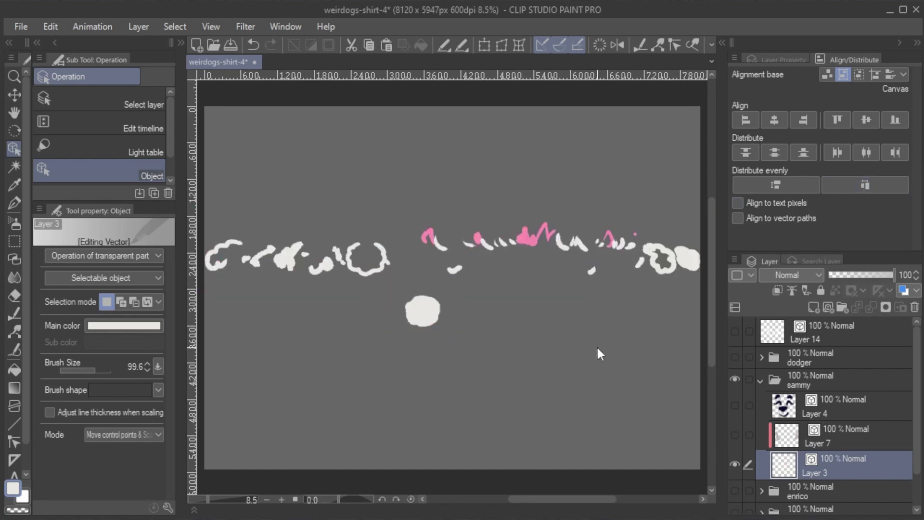
key("ctrl+z")
key("ctrl+z")
Cut the right ear's vector strokes from Layer 3 and paste them onto a new vector layer.
left_click_drag(522, 212, 473, 294)
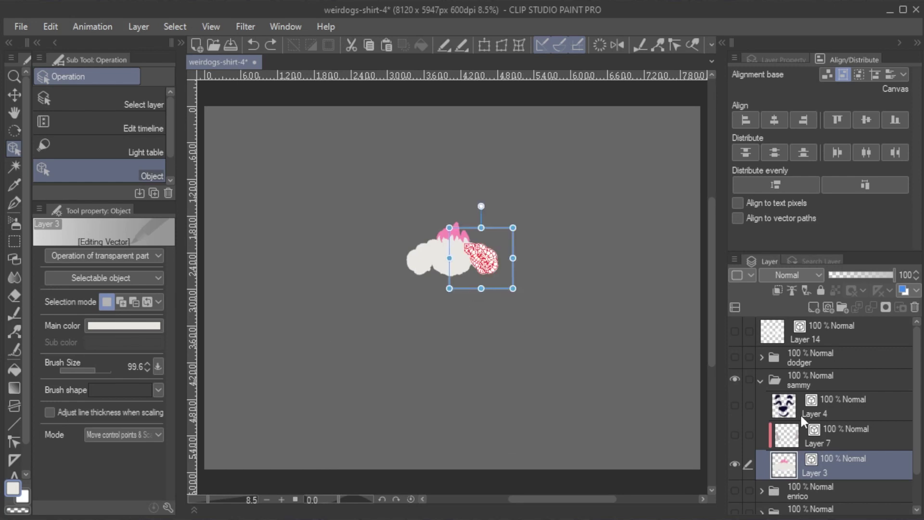
key("Delete")
left_click(829, 308)
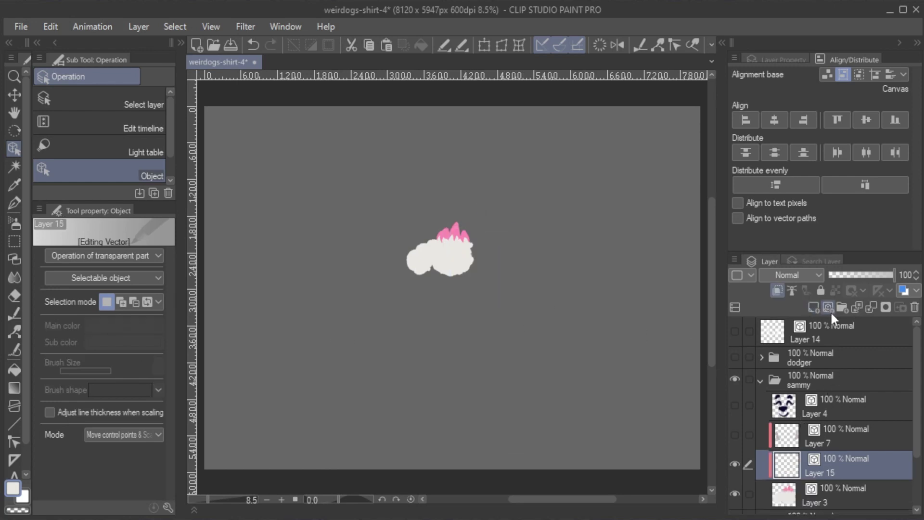
key("ctrl+v")
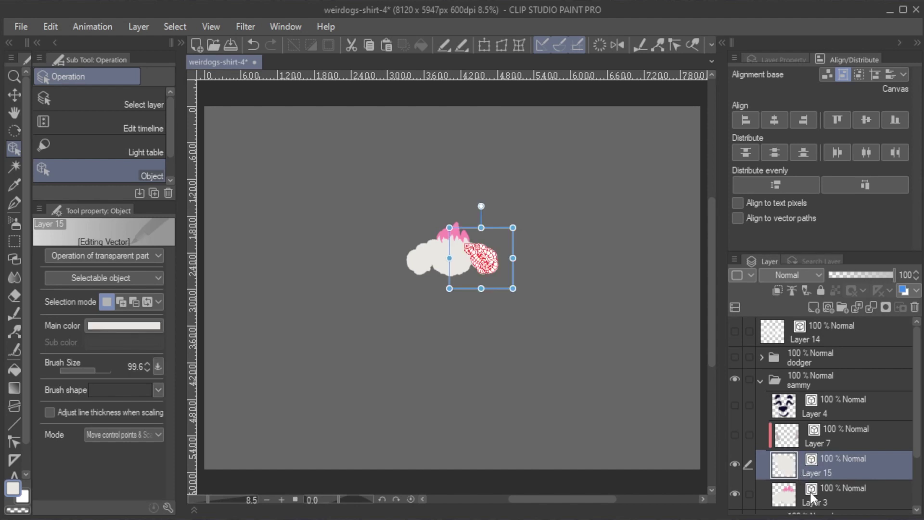
Cut the left ear's vector strokes from Layer 3 and paste them onto another new vector layer.
left_click(810, 492)
left_click_drag(402, 227, 432, 283)
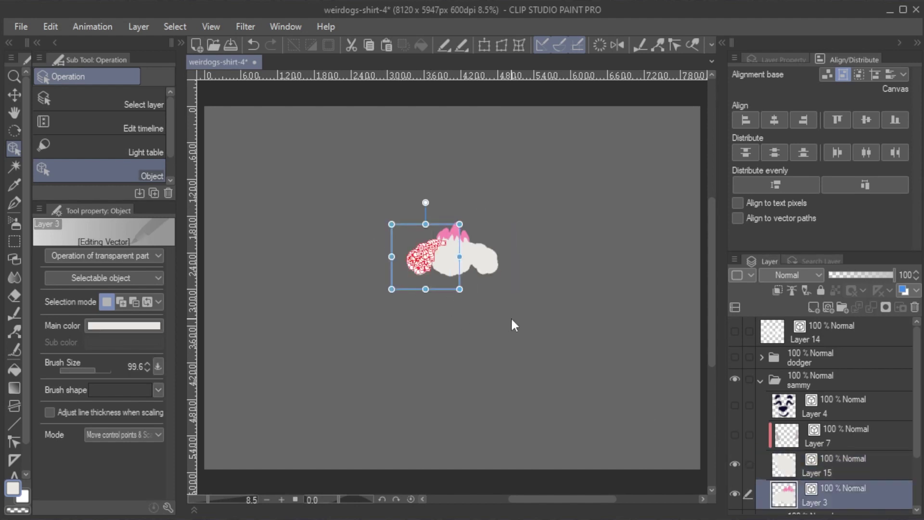
key("Delete")
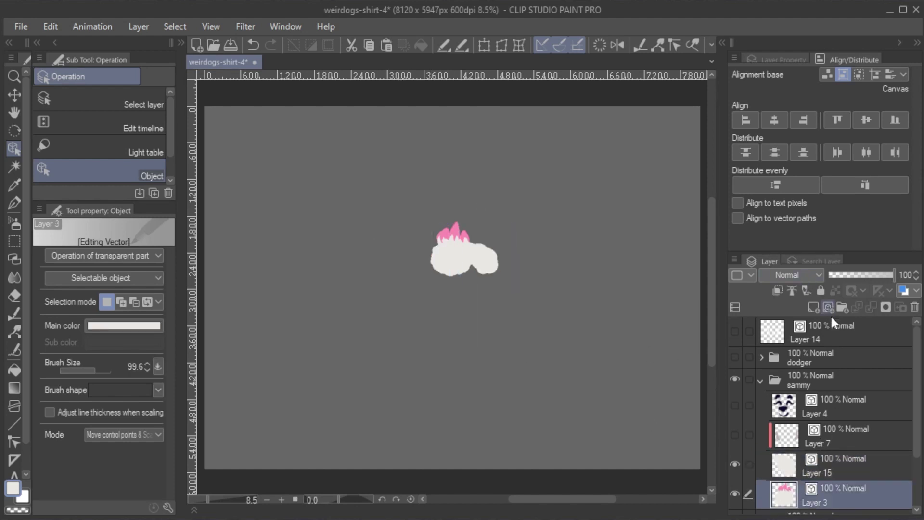
key("ctrl+v")
Distribute the two ear layers and Layer 3 evenly across the canvas width, and undo the distribution.
left_click(854, 470)
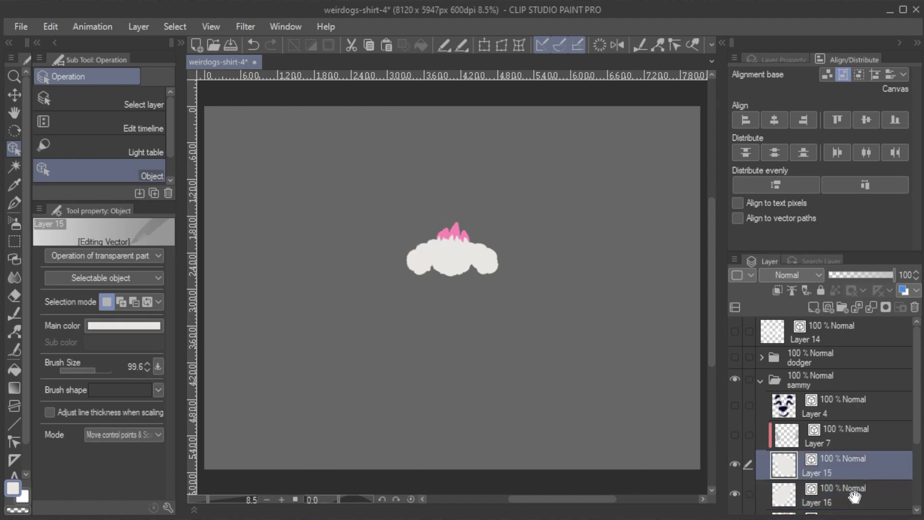
scroll(892, 470, "down", 1)
left_click(848, 481, "shift")
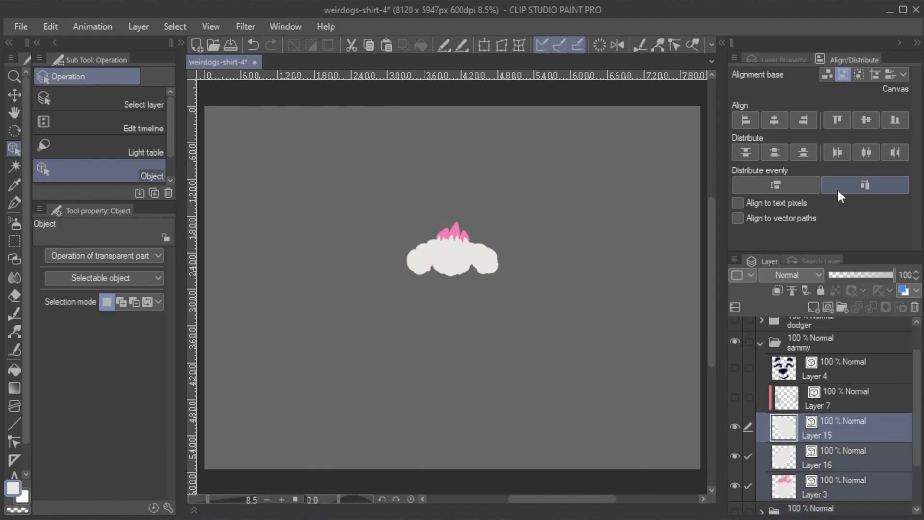
left_click(856, 184)
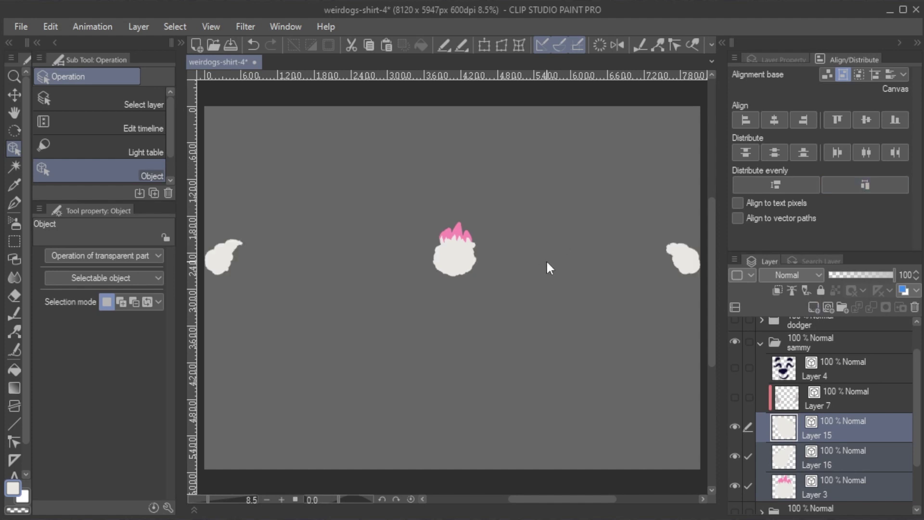
key("ctrl+z")
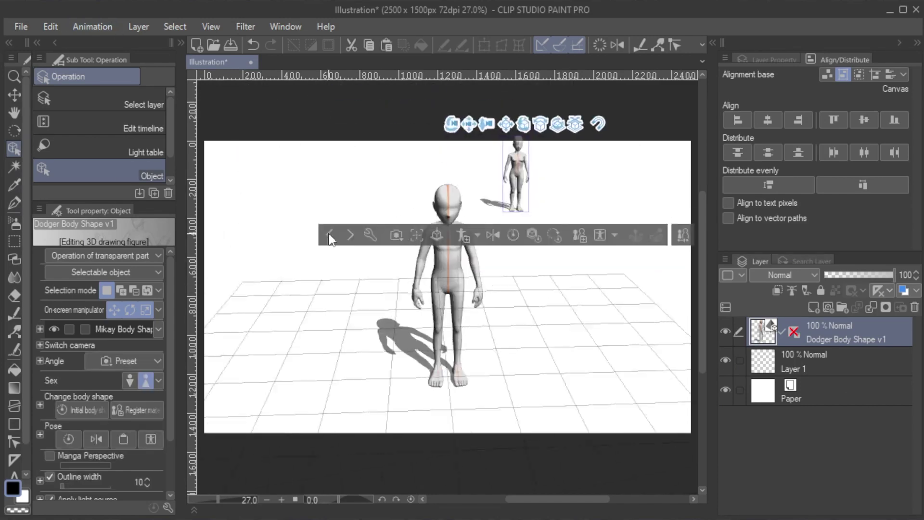
Try to align the 3D figure layer to the bottom edge of the canvas.
left_click(891, 118)
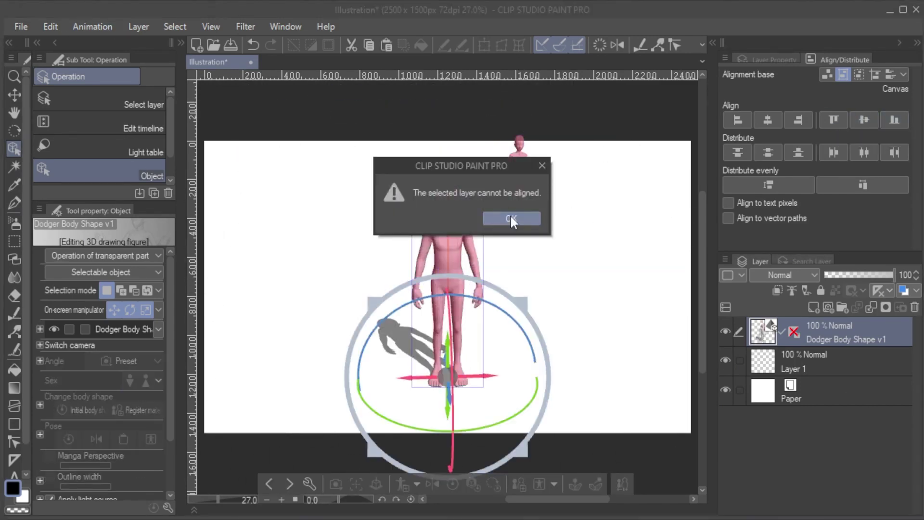
left_click(510, 215)
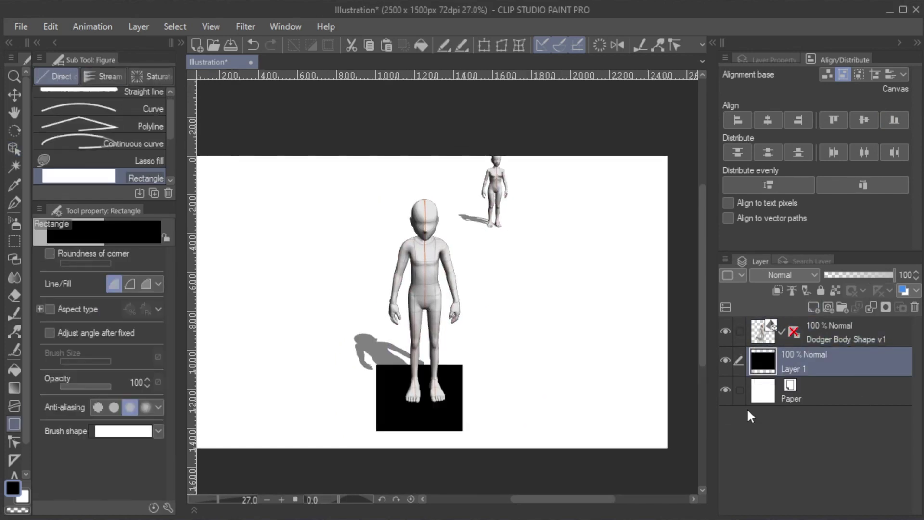
Draw a black rectangle at the central figure's feet on Layer 1 and place duplicated copies on either side of it.
left_click_drag(804, 361, 814, 308)
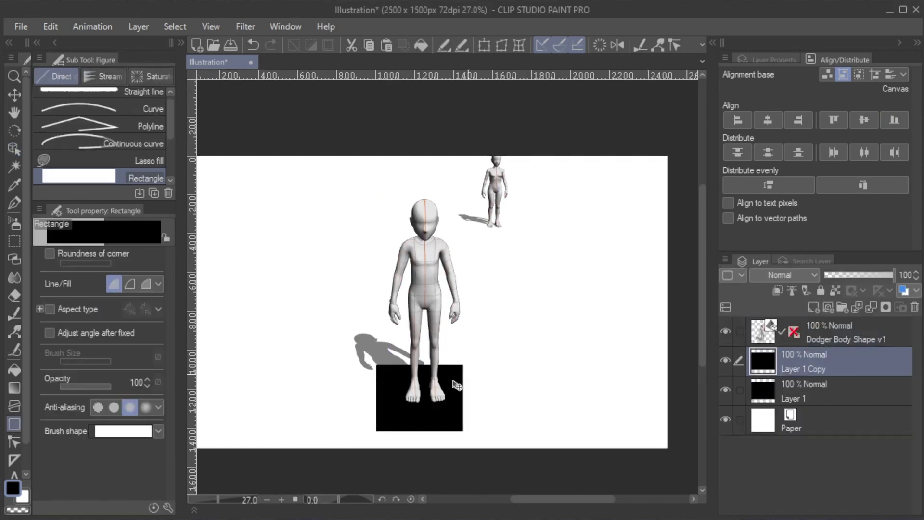
key("k")
left_click_drag(458, 385, 570, 385)
left_click_drag(809, 361, 813, 308)
left_click_drag(531, 399, 281, 398)
Distribute the horizontal spacing of the three rectangle layers evenly, using Alignment object as the alignment base.
left_click(818, 416, "shift")
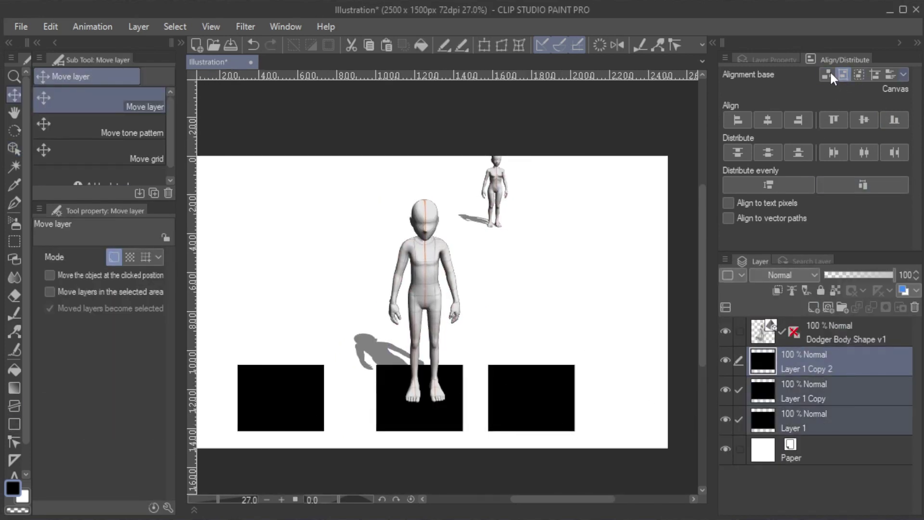
left_click(828, 73)
left_click(786, 182)
Move the Mikay 3D figure onto the right rectangle and the Dodger figure onto the middle rectangle.
left_click(838, 332)
left_click(14, 148)
left_click(499, 209)
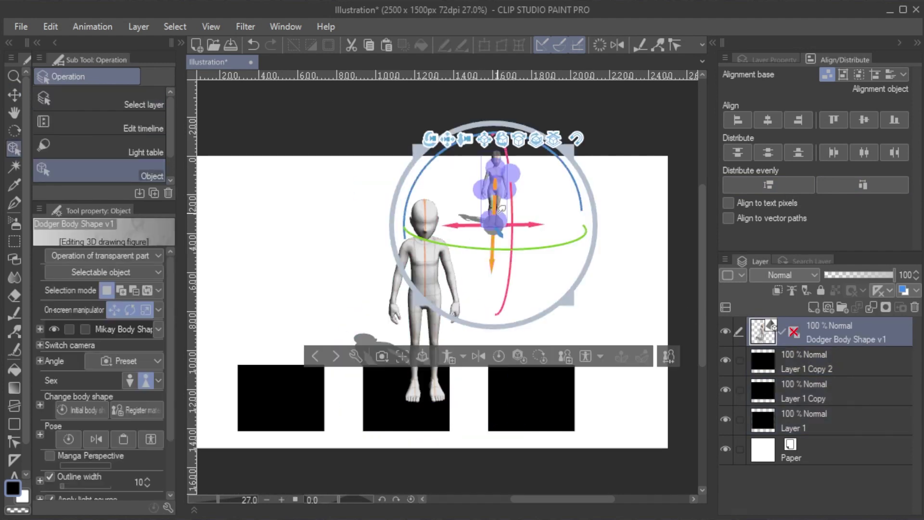
left_click_drag(502, 245, 605, 442)
left_click_drag(585, 384, 502, 384)
left_click(433, 313)
left_click_drag(403, 392, 384, 392)
Add the Sammy 3D body shape from the 3D materials to the scene and stand it on the left rectangle.
left_click(712, 43)
scroll(621, 371, "down", 1)
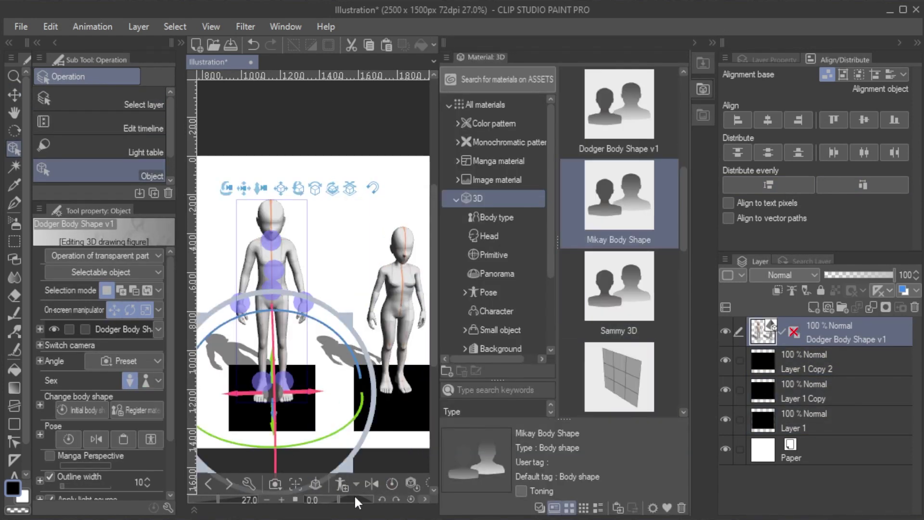
left_click_drag(619, 289, 226, 361)
left_click(713, 43)
left_click(364, 285)
left_click_drag(365, 396, 279, 413)
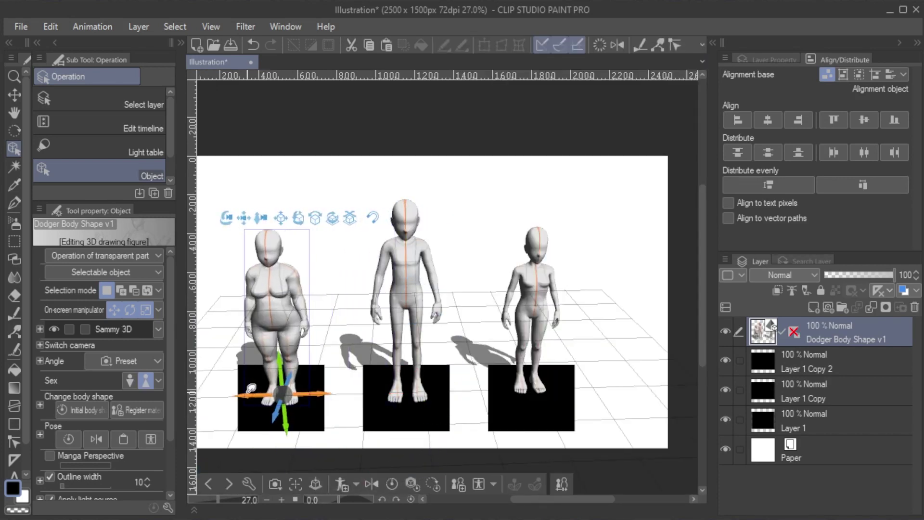
Fine-tune the Mikay figure's position over the right rectangle and hide the three rectangle layers.
left_click(548, 378)
left_click(814, 361)
left_click(801, 421, "shift")
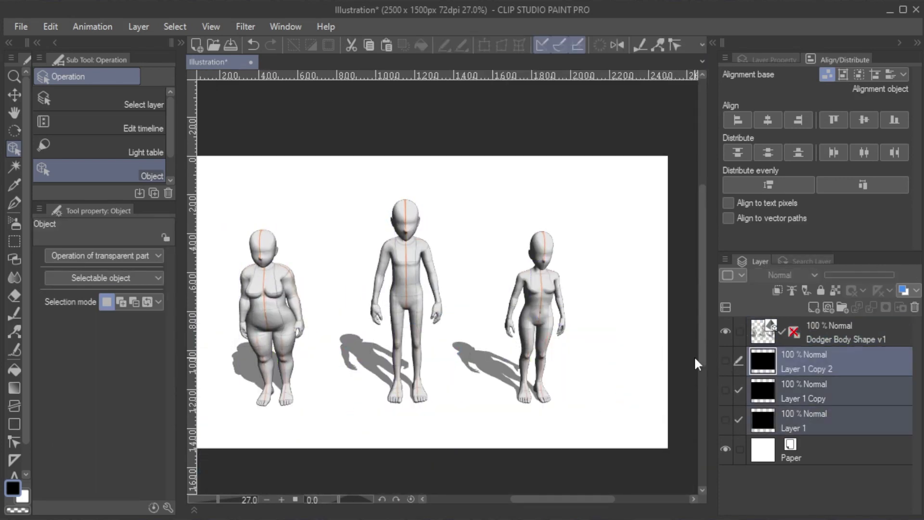